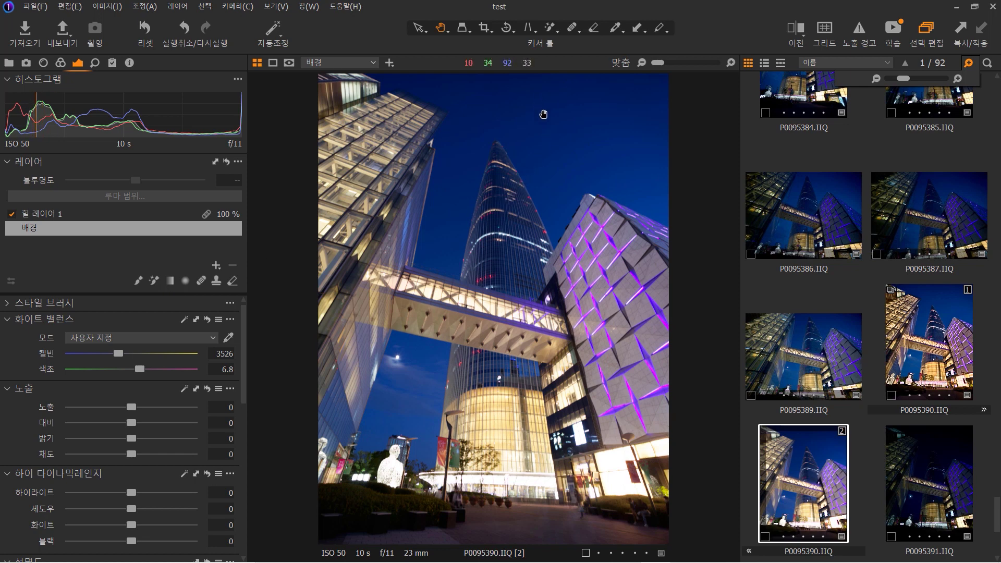
# - Mask the upper sky with the Magic Brush on a new adjustment layer and show the mask overlay
pyautogui.click(549, 30)
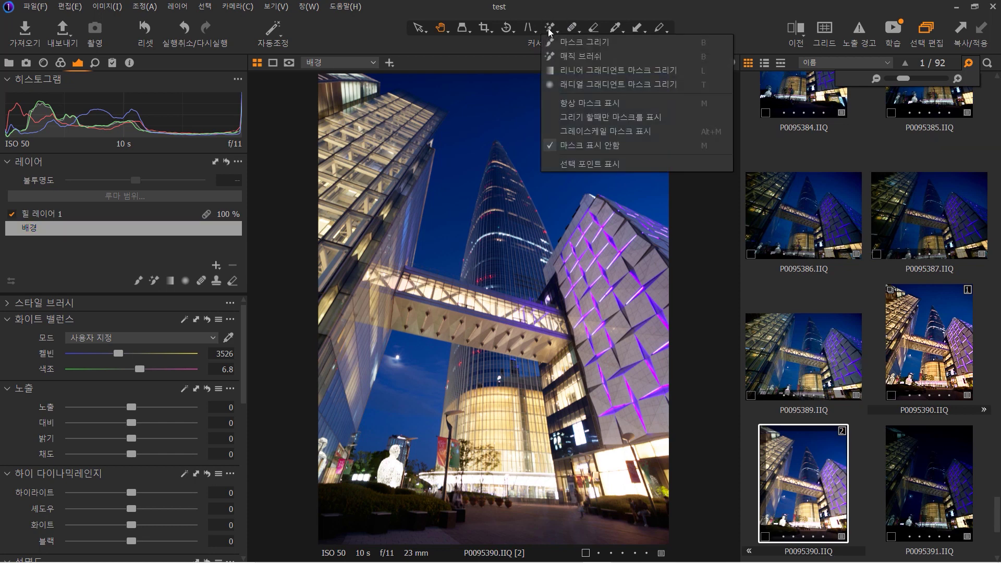
pyautogui.click(567, 59)
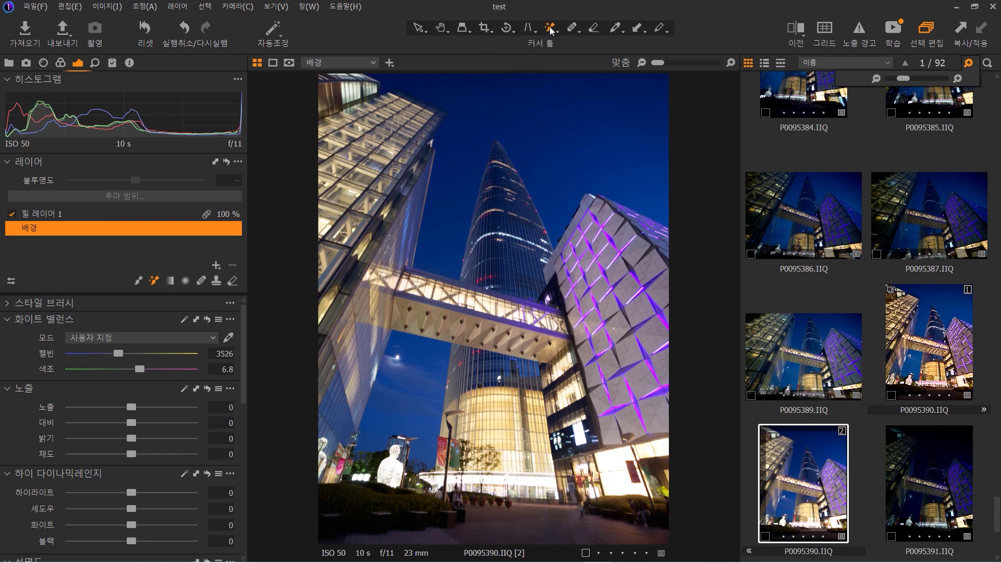
pyautogui.click(542, 112)
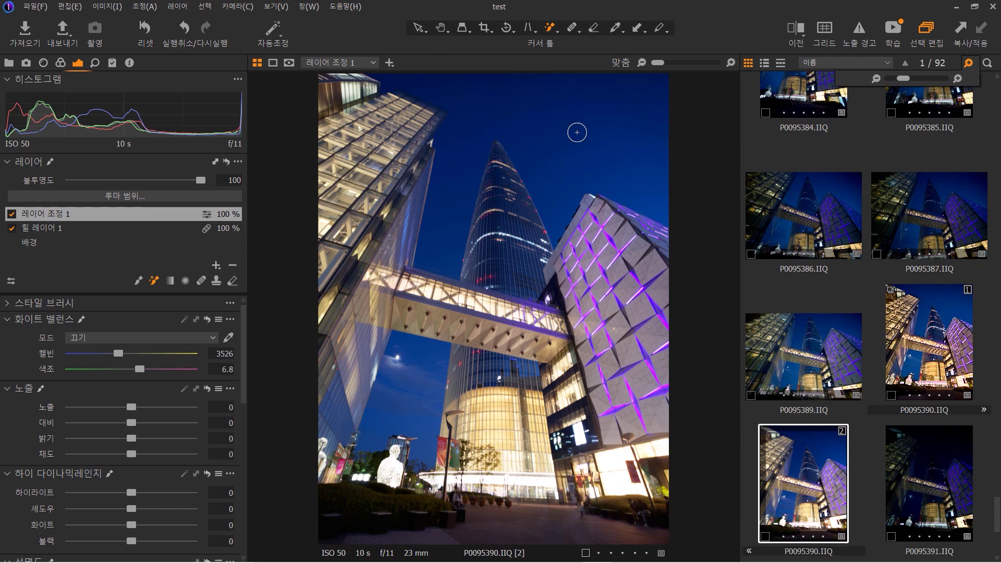
pyautogui.click(567, 132)
pyautogui.press('m')
pyautogui.press('m')
pyautogui.press('m')
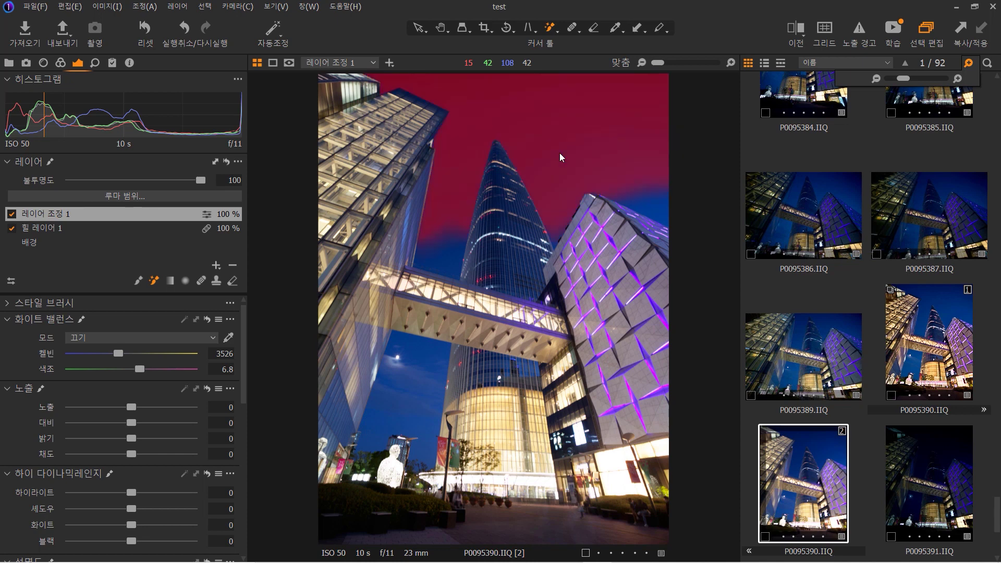
# - Add the sky beside the purple-lit building to the layer mask with the Magic Brush
pyautogui.press('m')
pyautogui.press('m')
pyautogui.moveTo(646, 196); pyautogui.dragTo(658, 200)
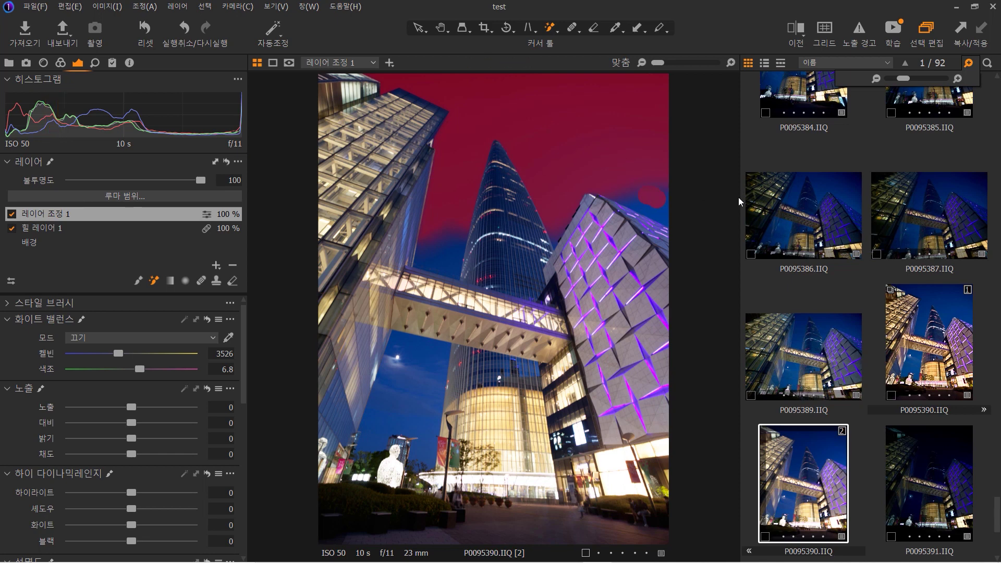
# - Set the Magic Brush edge refinement to 0 and its size to 732
pyautogui.rightClick(546, 112)
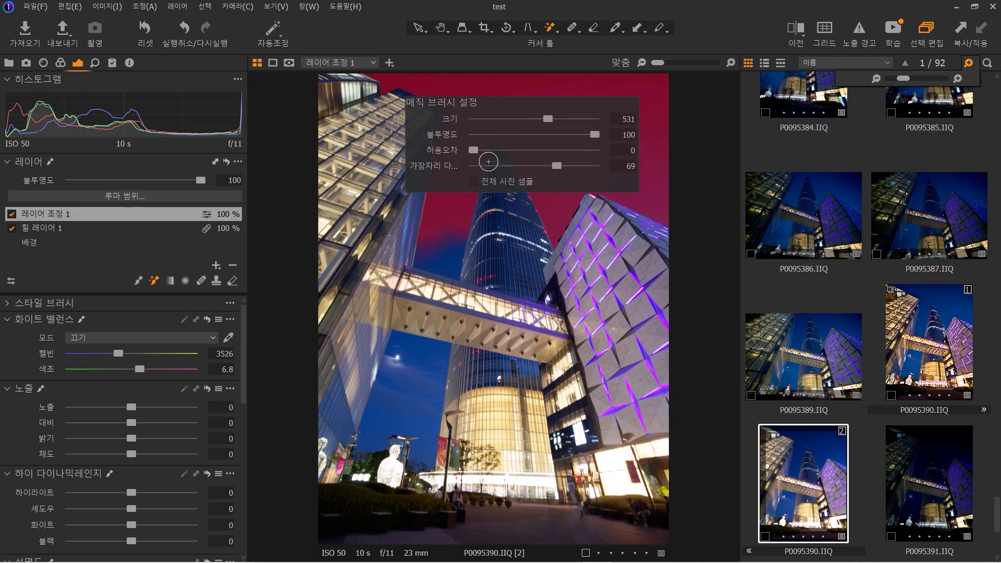
pyautogui.click(557, 166)
pyautogui.moveTo(557, 166)
pyautogui.mouseDown()
pyautogui.moveTo(456, 165)
pyautogui.moveTo(573, 150)
pyautogui.moveTo(473, 151)
pyautogui.mouseUp()
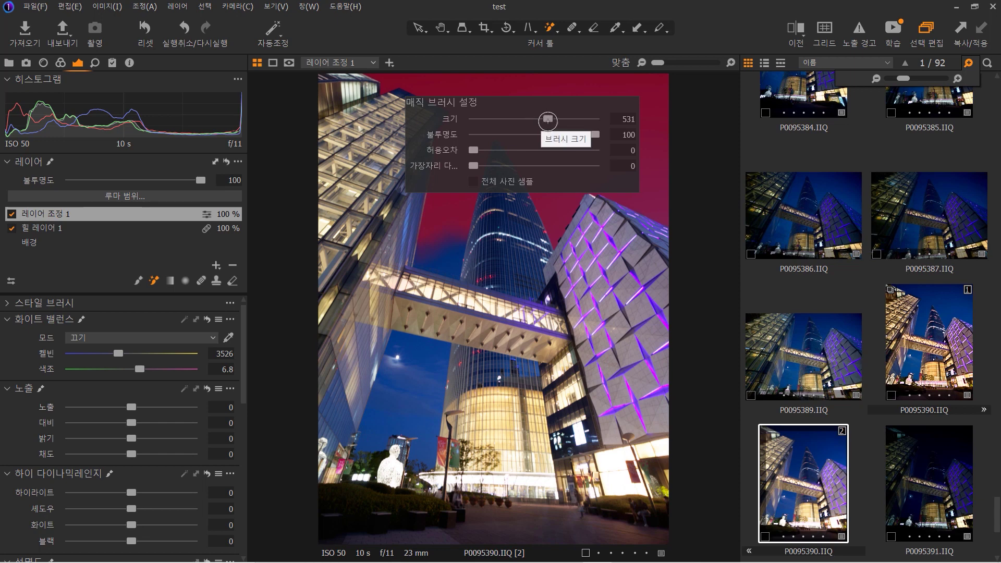
pyautogui.moveTo(547, 118); pyautogui.dragTo(557, 119)
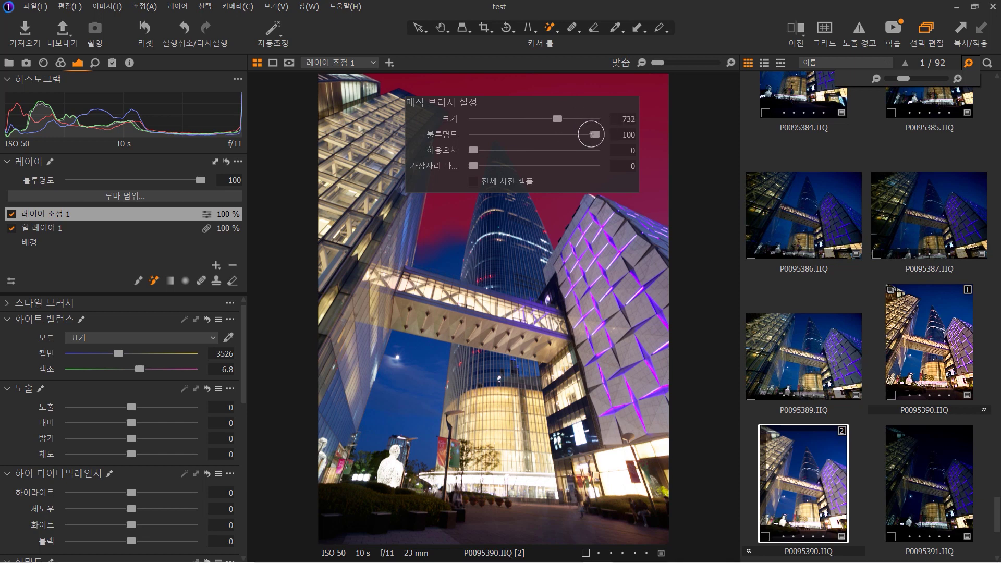
# - Add the sky above and below the bridge, including the area around the moon, to the mask
pyautogui.click(441, 246)
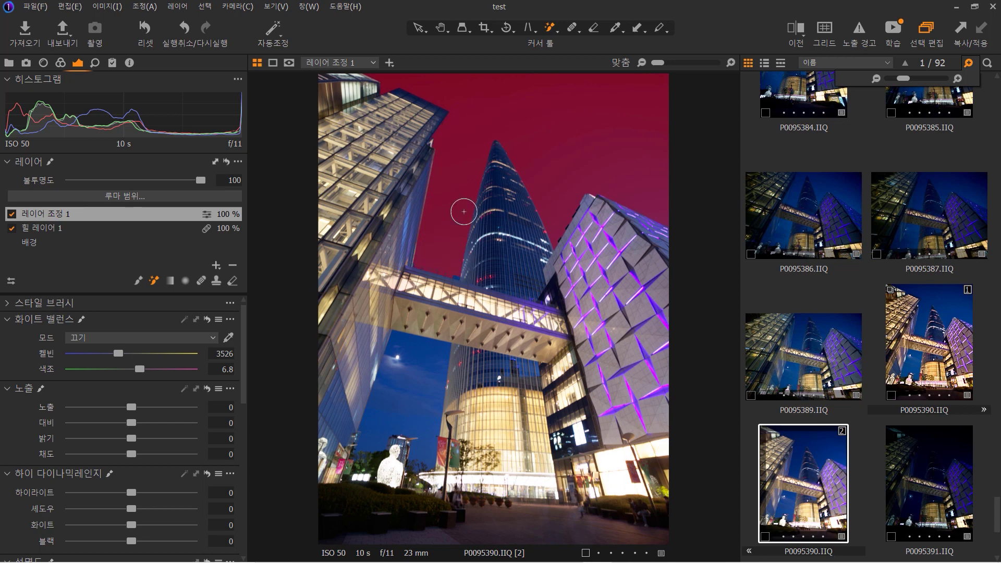
pyautogui.click(427, 369)
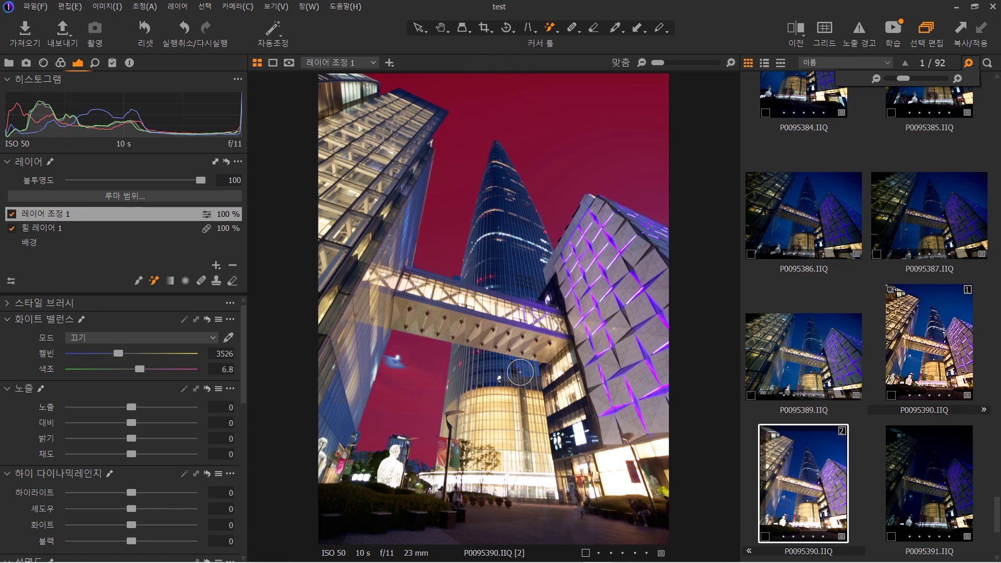
pyautogui.click(396, 366)
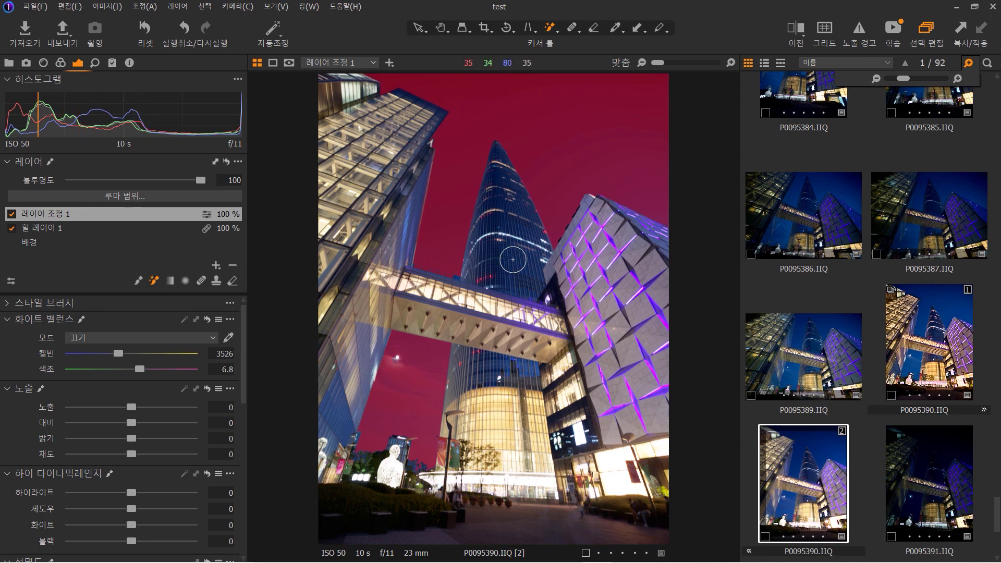
# - Erase the sky mask along the railing on top of the bridge using a smaller eraser
pyautogui.press('h')
pyautogui.scroll(2, 445, 226)
pyautogui.scroll(2, 421, 277)
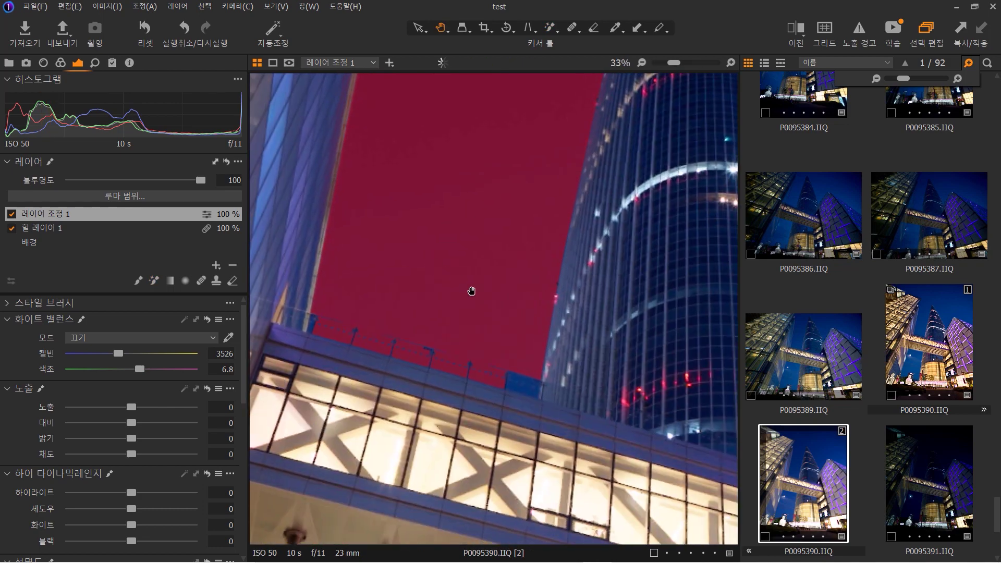
pyautogui.moveTo(525, 323); pyautogui.dragTo(538, 351)
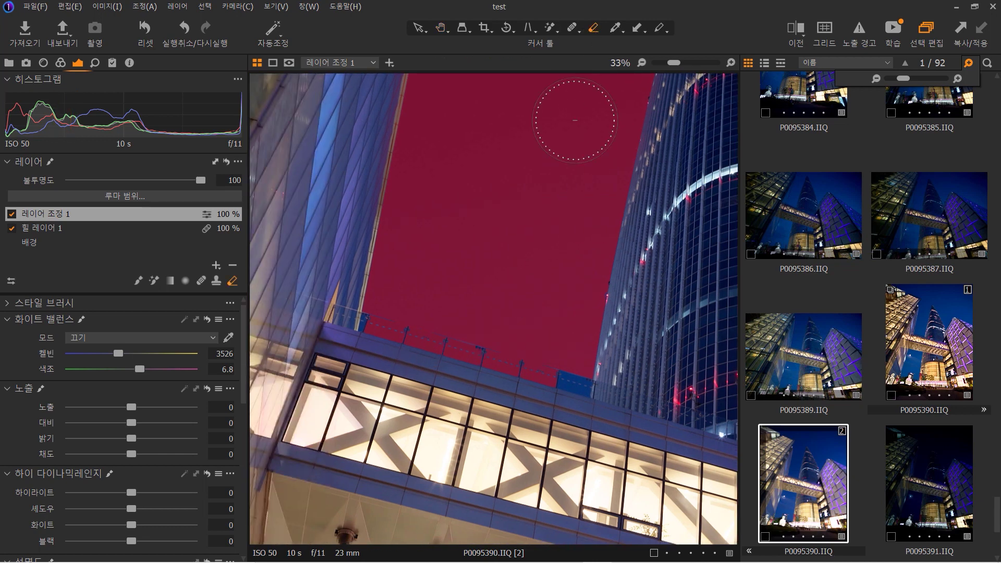
pyautogui.rightClick(487, 311)
pyautogui.moveTo(487, 313); pyautogui.dragTo(472, 312)
pyautogui.moveTo(600, 394); pyautogui.dragTo(600, 391)
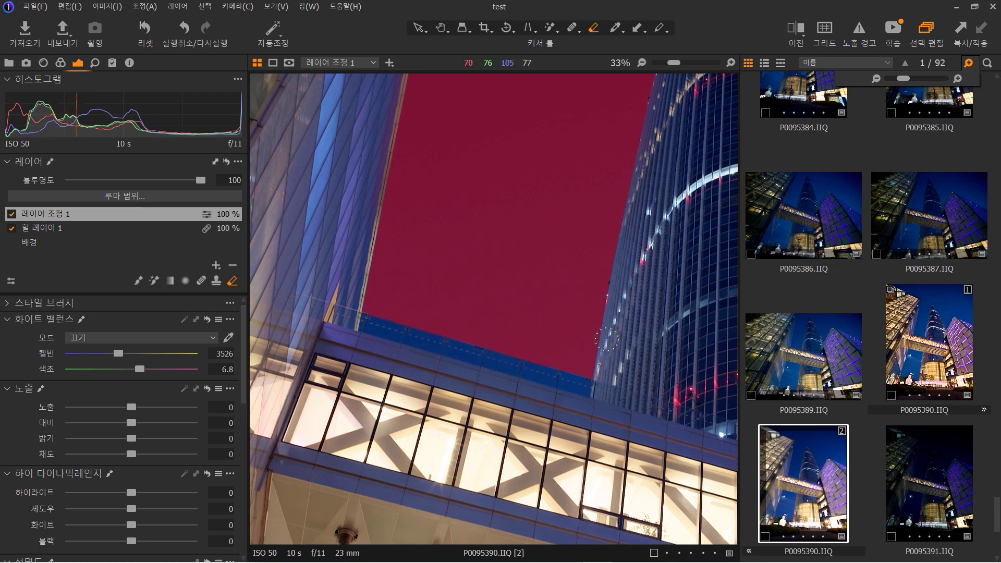
# - Inspect the mask edge along the tower up close, comparing it with the overlay on and off
pyautogui.moveTo(607, 291)
pyautogui.mouseDown()
pyautogui.moveTo(414, 280)
pyautogui.moveTo(458, 413)
pyautogui.mouseUp()
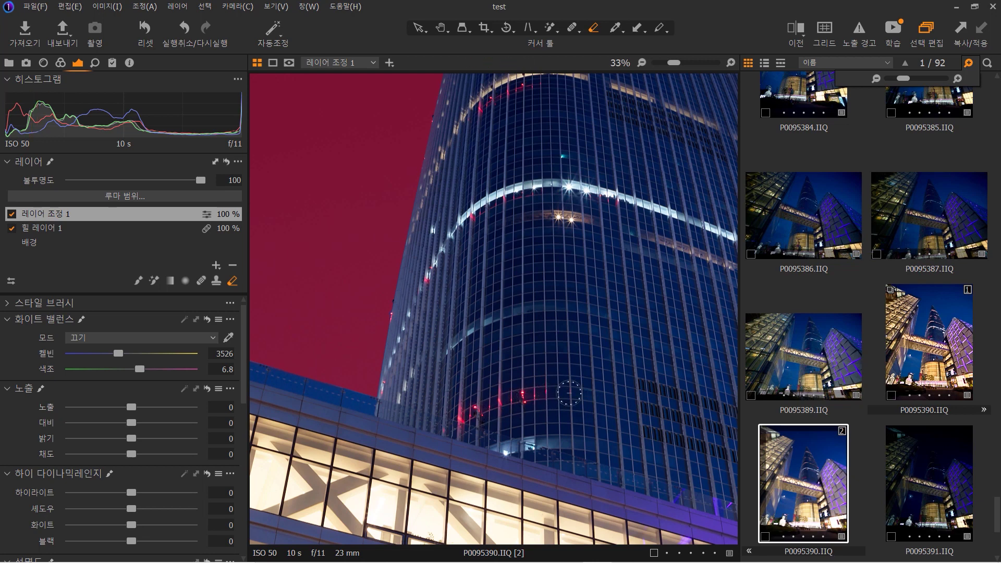
pyautogui.moveTo(549, 213); pyautogui.dragTo(504, 351)
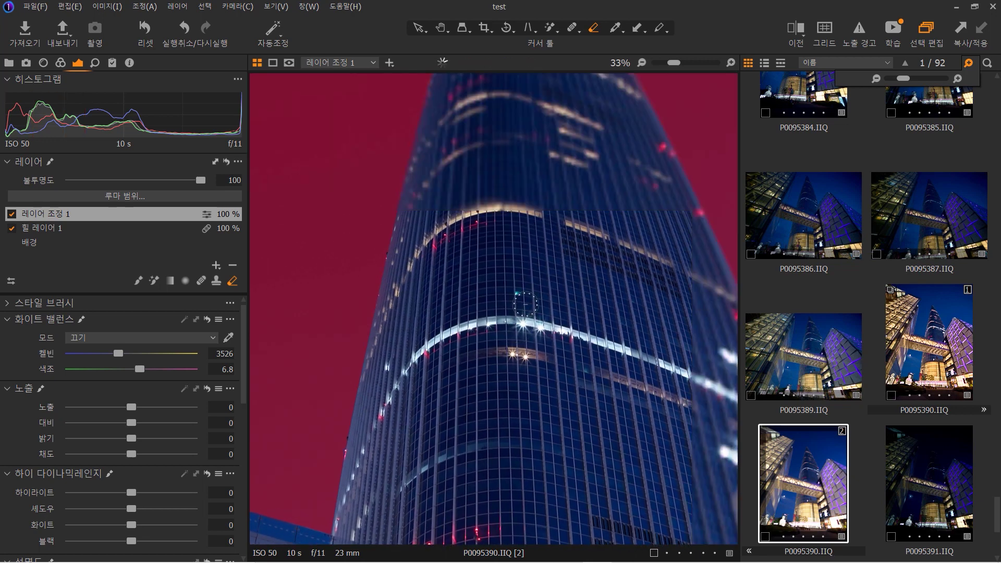
pyautogui.press('m')
pyautogui.press('m')
pyautogui.press('m')
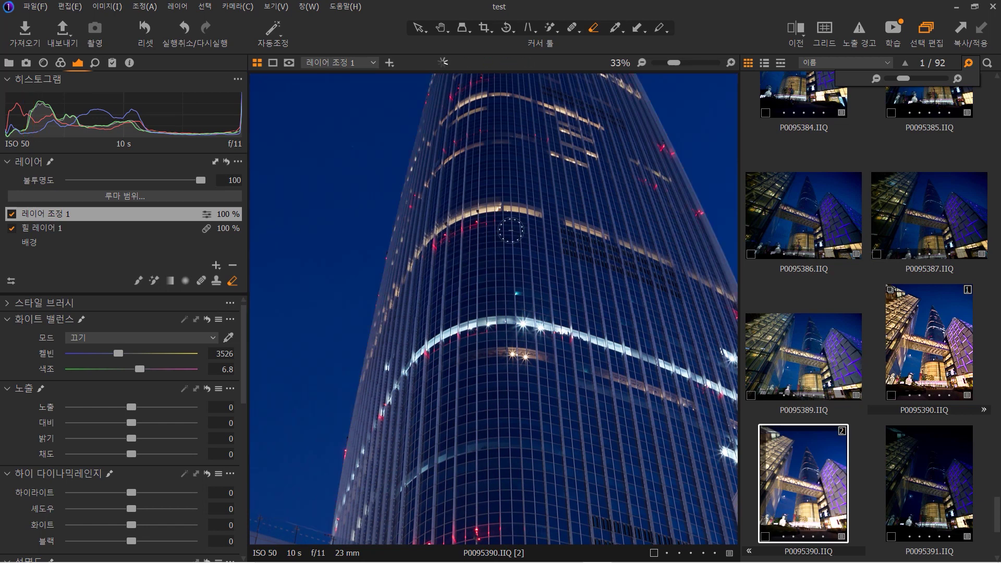
pyautogui.press('m')
pyautogui.press('m')
pyautogui.moveTo(531, 378); pyautogui.dragTo(539, 284)
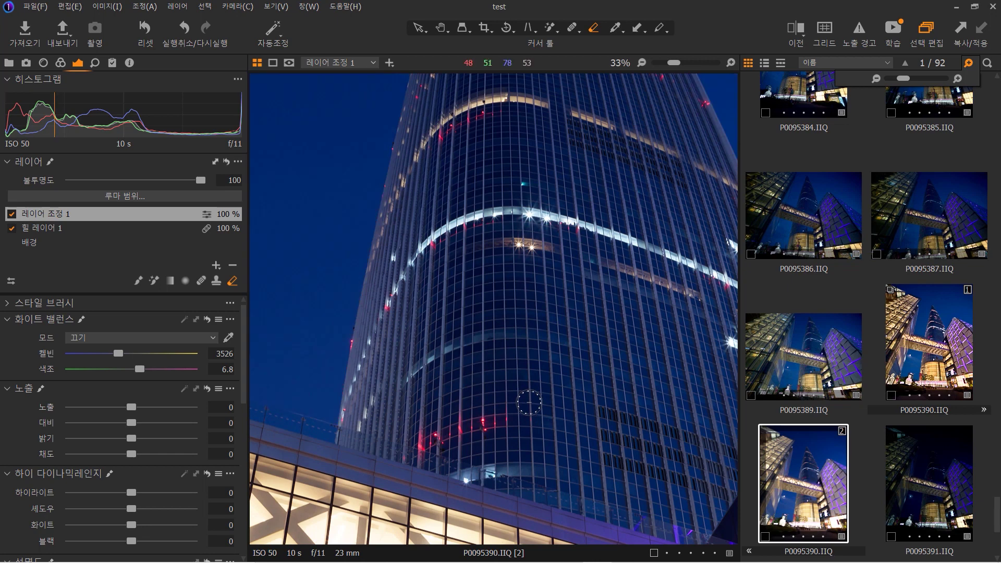
pyautogui.press('m')
pyautogui.press('m')
pyautogui.press('m')
pyautogui.press('m')
# - Examine the sky mask's coverage on the whole photo with the overlay on and off
pyautogui.click(441, 28)
pyautogui.hotkey('ctrl', '0')
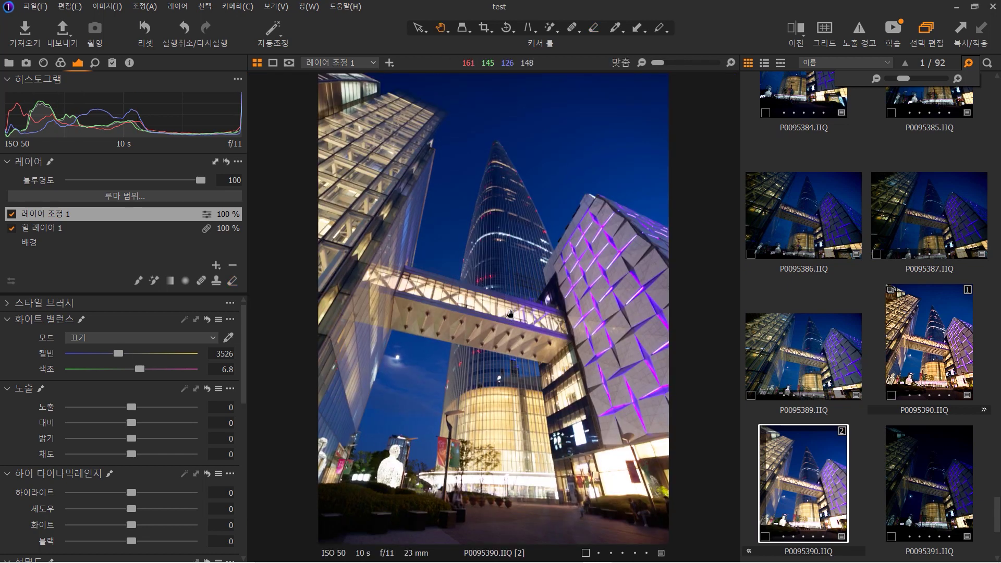
pyautogui.press('m')
pyautogui.press('m')
pyautogui.press('m')
pyautogui.press('m')
pyautogui.press('m')
pyautogui.press('m')
pyautogui.press('m')
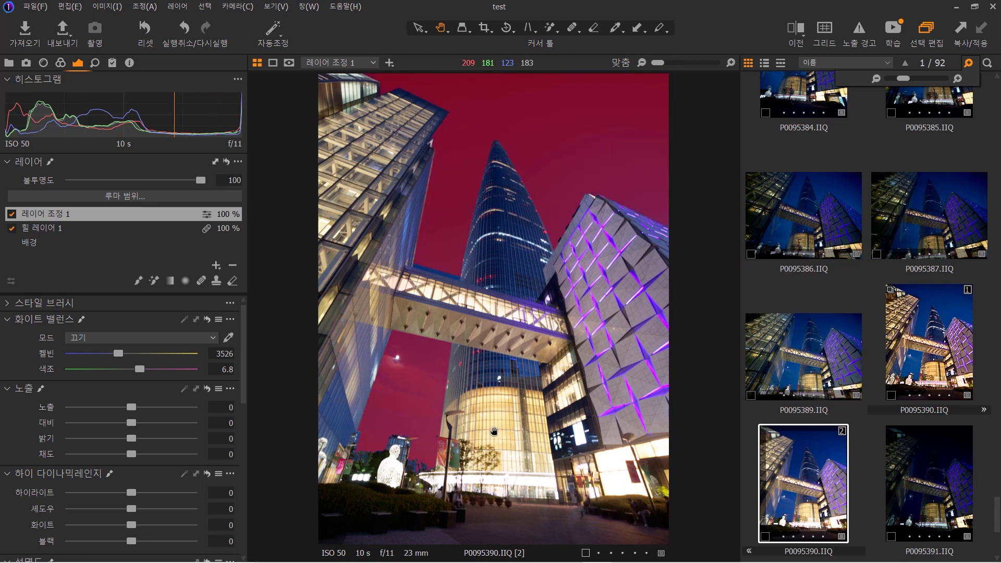
pyautogui.press('m')
pyautogui.press('m')
pyautogui.press('m')
pyautogui.press('m')
pyautogui.press('m')
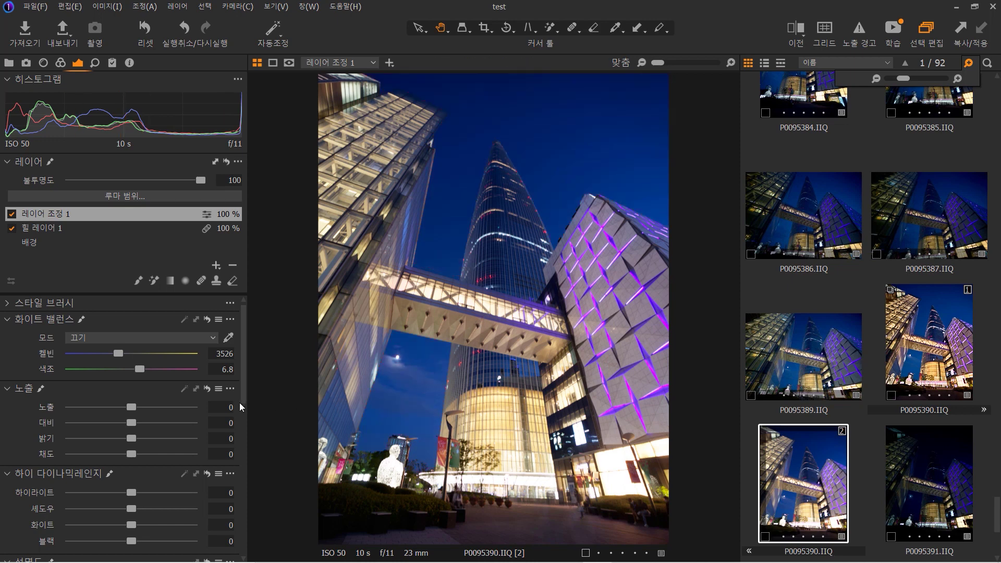
# - Set the masked sky layer's exposure to -0.47
pyautogui.press('m')
pyautogui.press('m')
pyautogui.press('m')
pyautogui.press('m')
pyautogui.moveTo(97, 407); pyautogui.dragTo(130, 411)
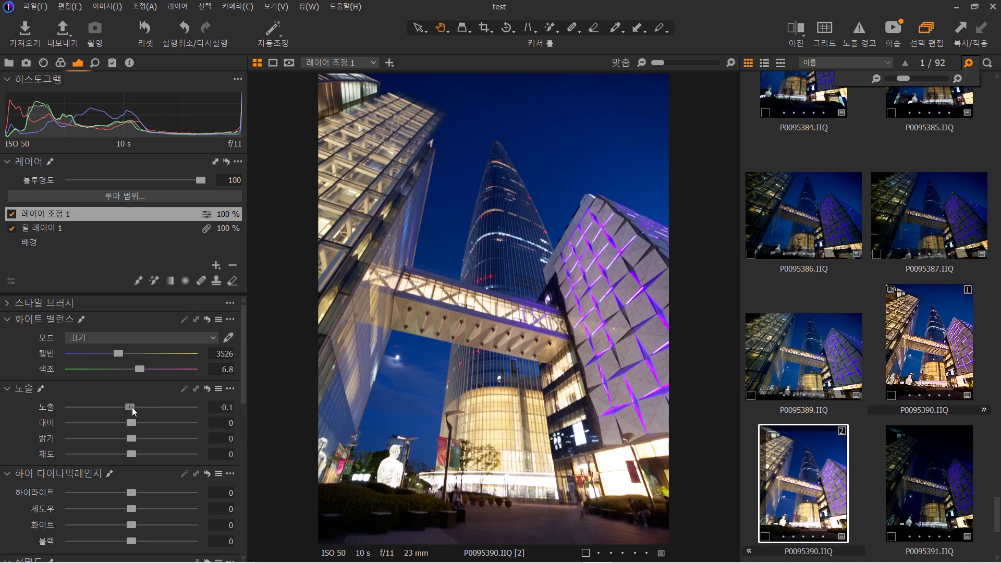
pyautogui.moveTo(130, 407)
pyautogui.mouseDown()
pyautogui.moveTo(116, 407)
pyautogui.moveTo(128, 411)
pyautogui.mouseUp()
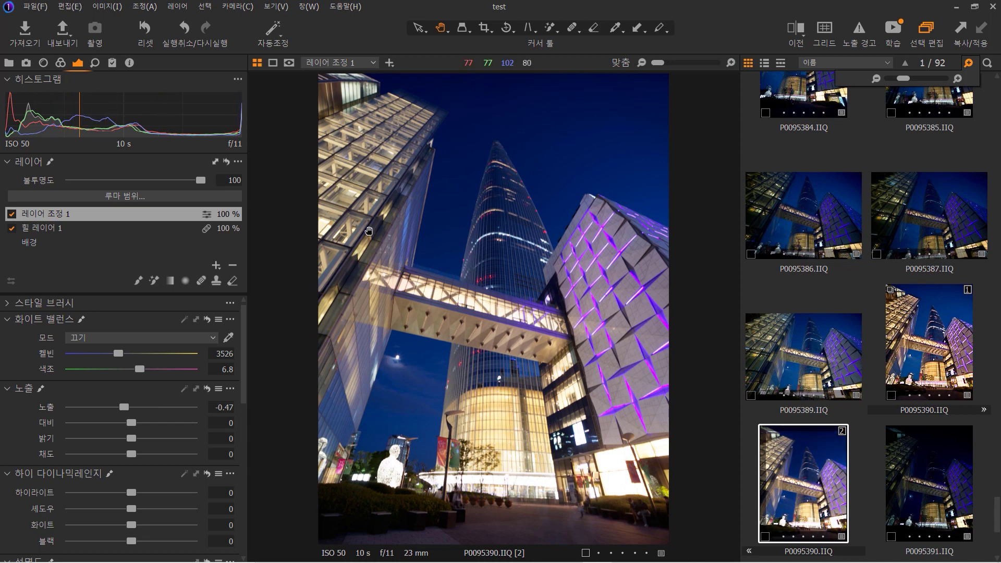
# - Invert the layer mask to cover everything except the sky and set the layer's exposure to 1.25
pyautogui.press('m')
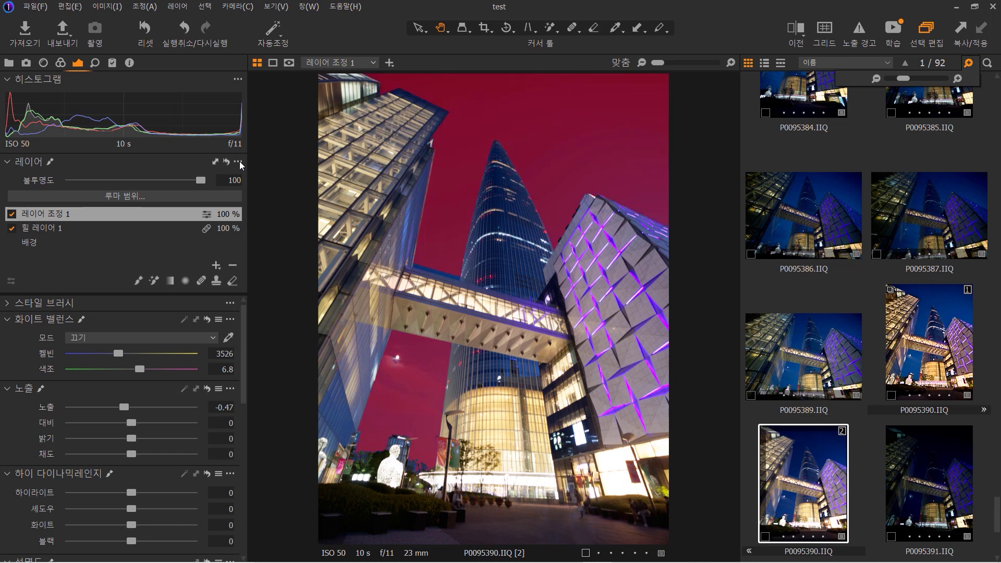
pyautogui.click(239, 161)
pyautogui.click(146, 161)
pyautogui.click(57, 162)
pyautogui.click(100, 163)
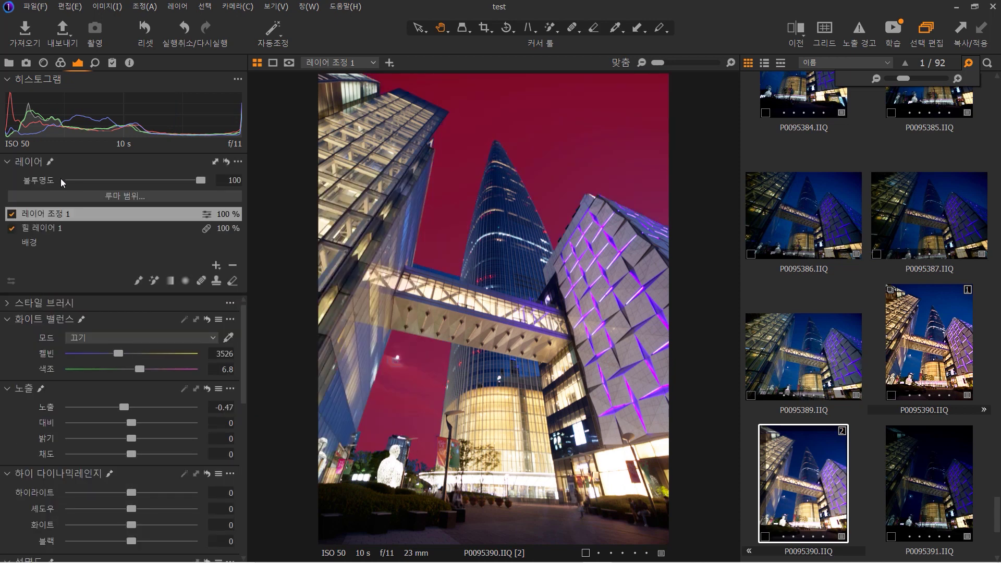
pyautogui.click(238, 163)
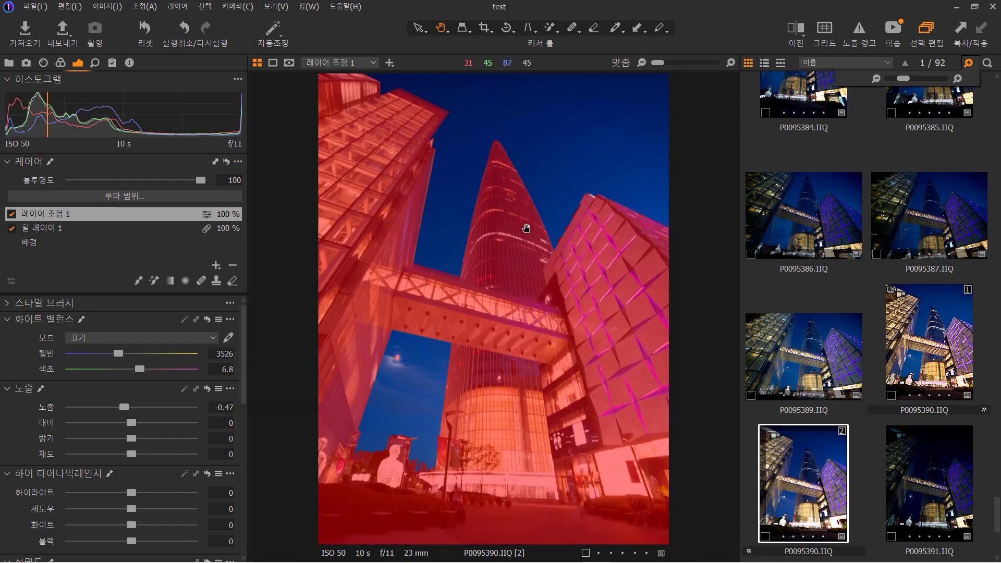
pyautogui.press('m')
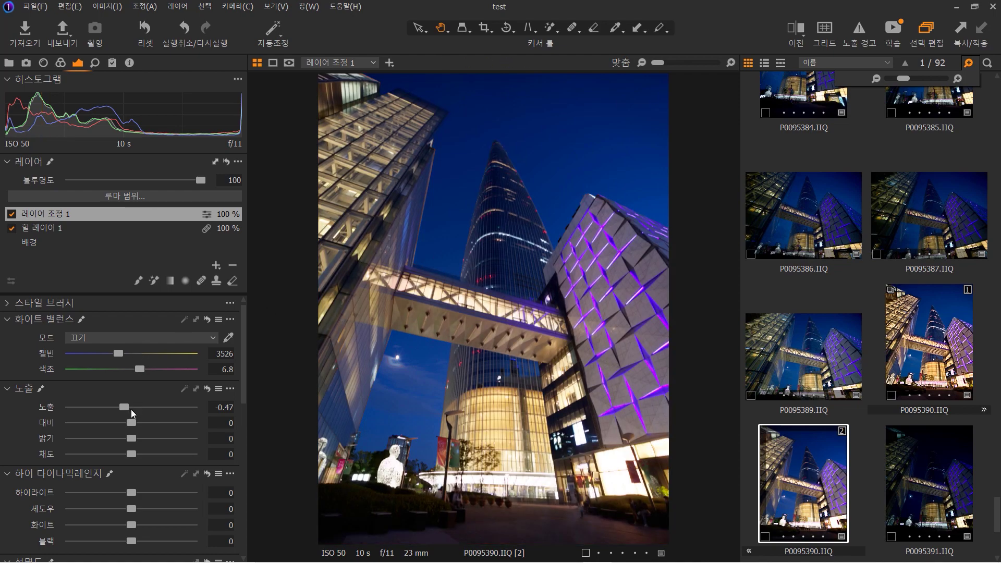
pyautogui.moveTo(131, 409); pyautogui.dragTo(151, 406)
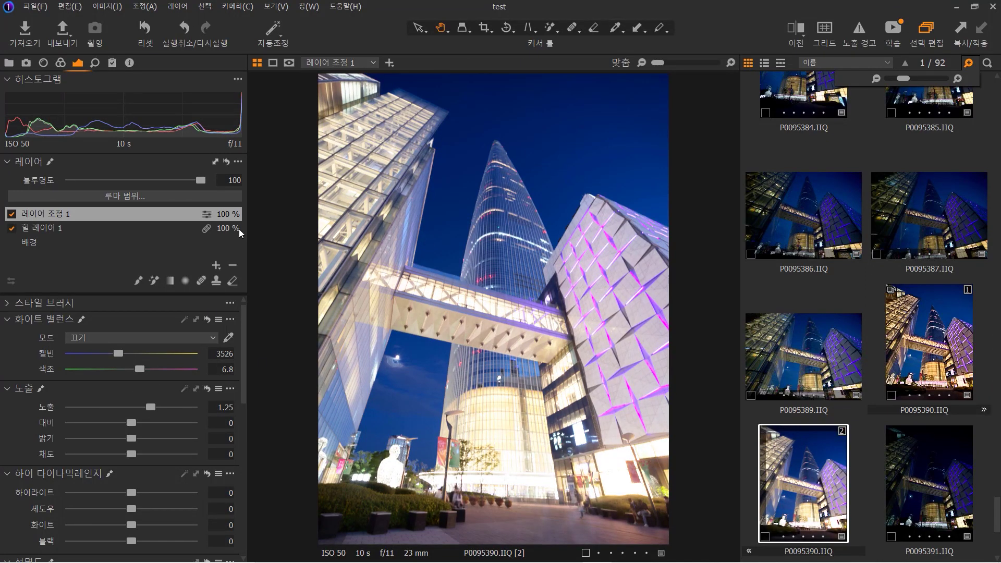
# - Invert the layer mask back to the sky and reset the layer's exposure adjustments
pyautogui.click(238, 161)
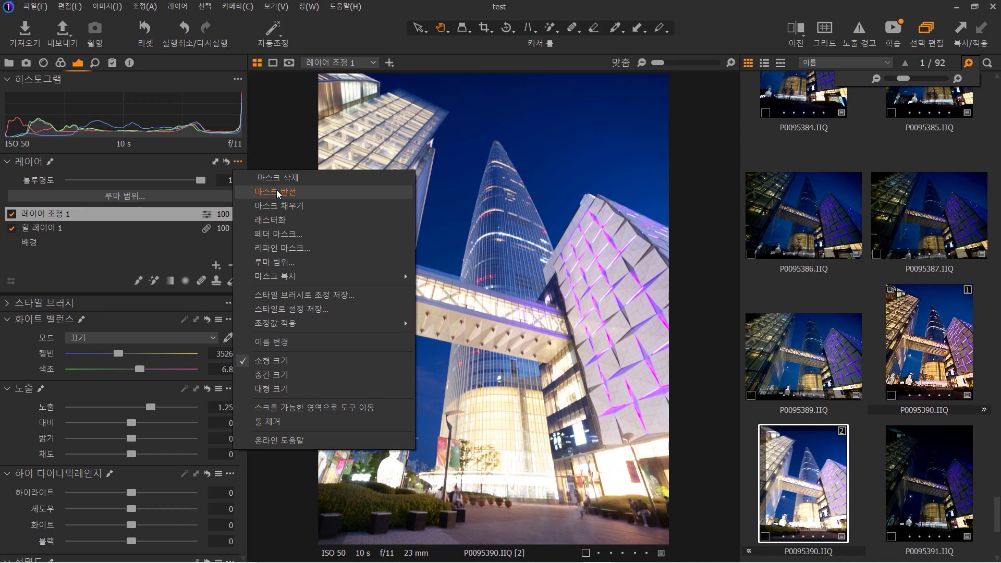
pyautogui.click(276, 192)
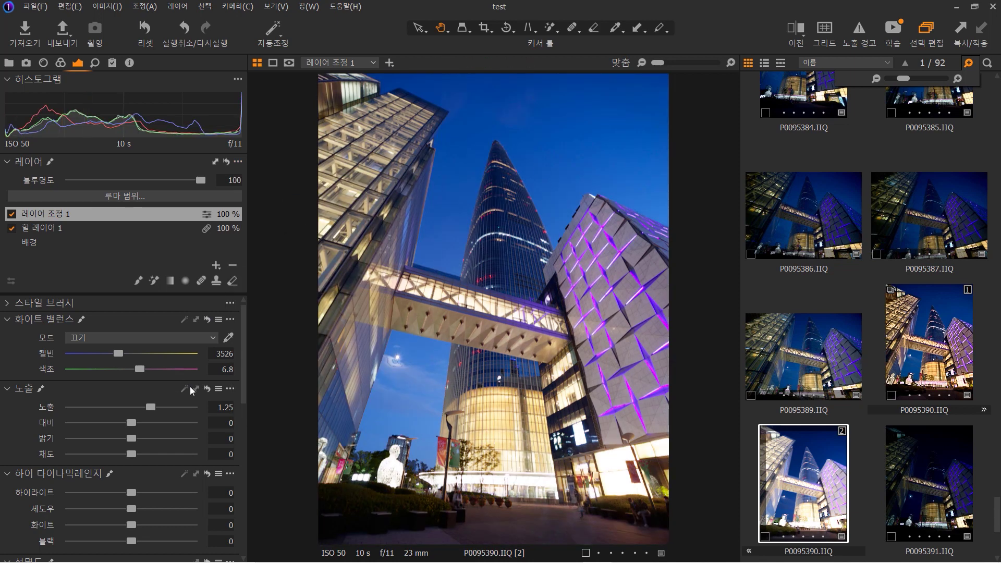
pyautogui.click(207, 388)
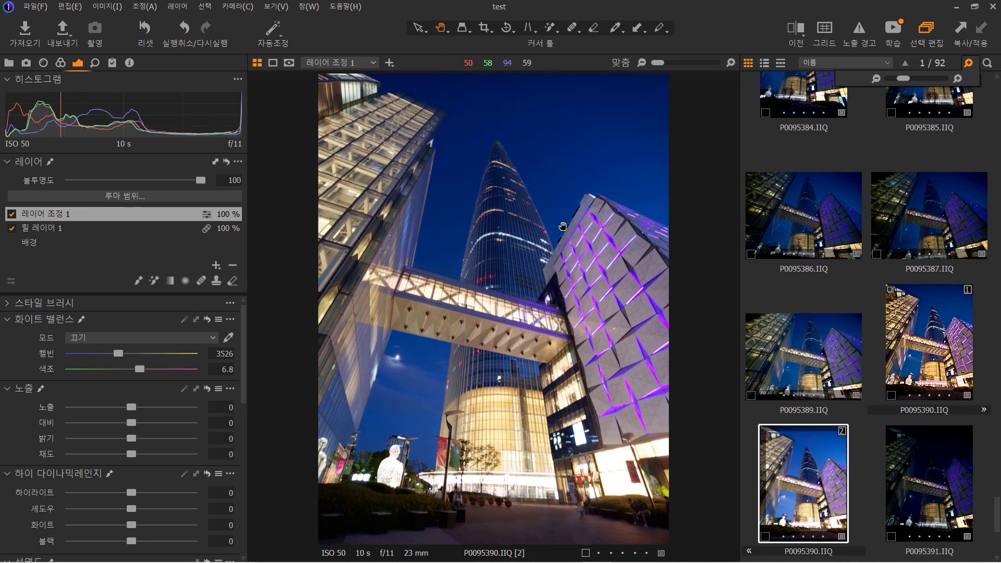
# - Add a new empty adjustment layer and select the sky-masked layer, 레이어 조정 1
pyautogui.press('m')
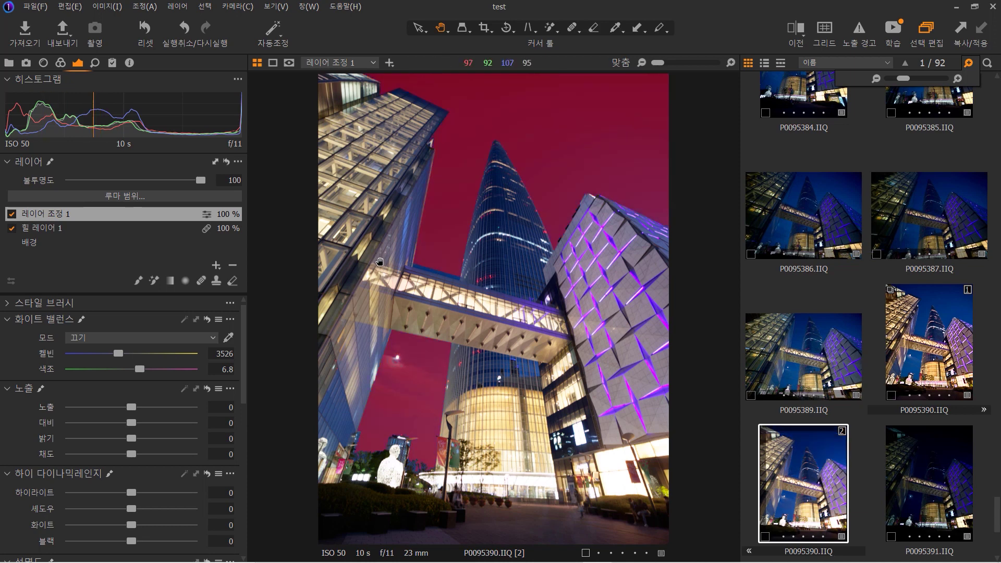
pyautogui.click(216, 266)
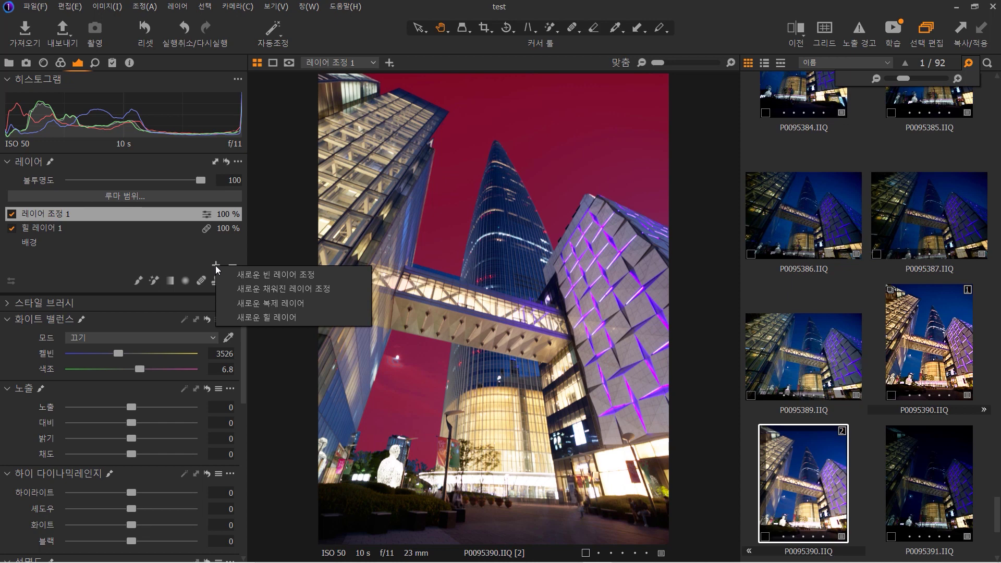
pyautogui.click(323, 274)
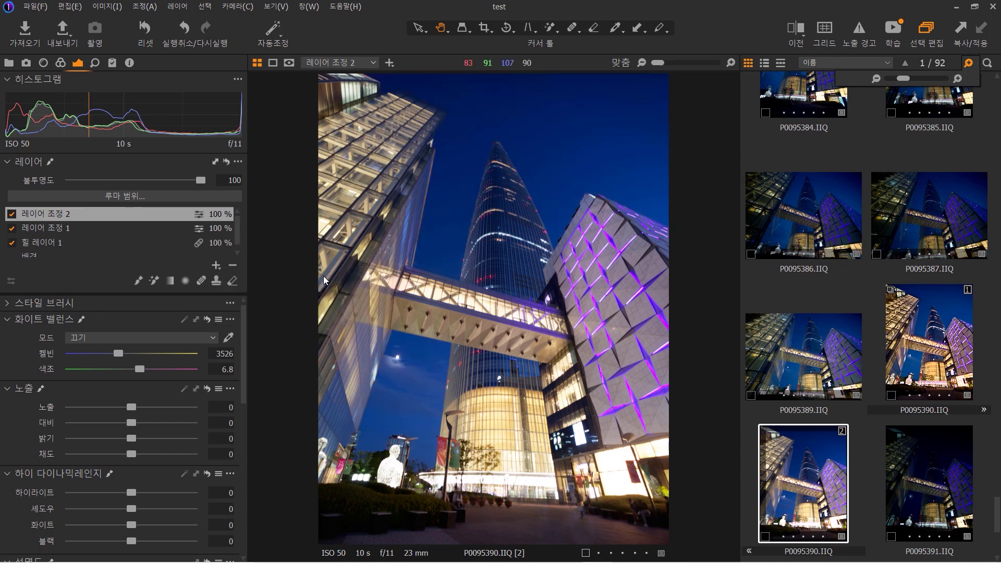
pyautogui.click(71, 228)
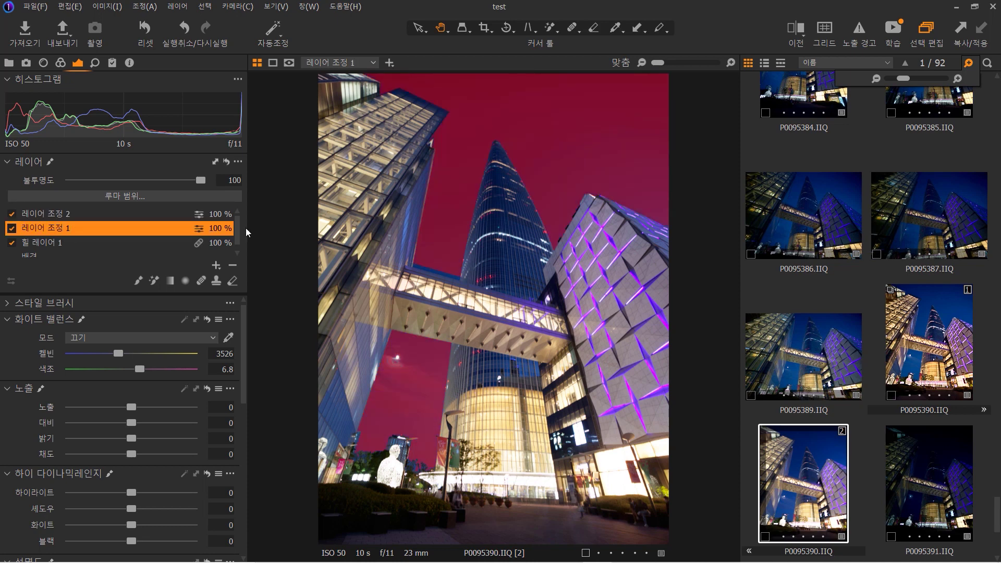
# - Copy the sky mask from 레이어 조정 1 onto the empty layer 레이어 조정 2
pyautogui.click(77, 214)
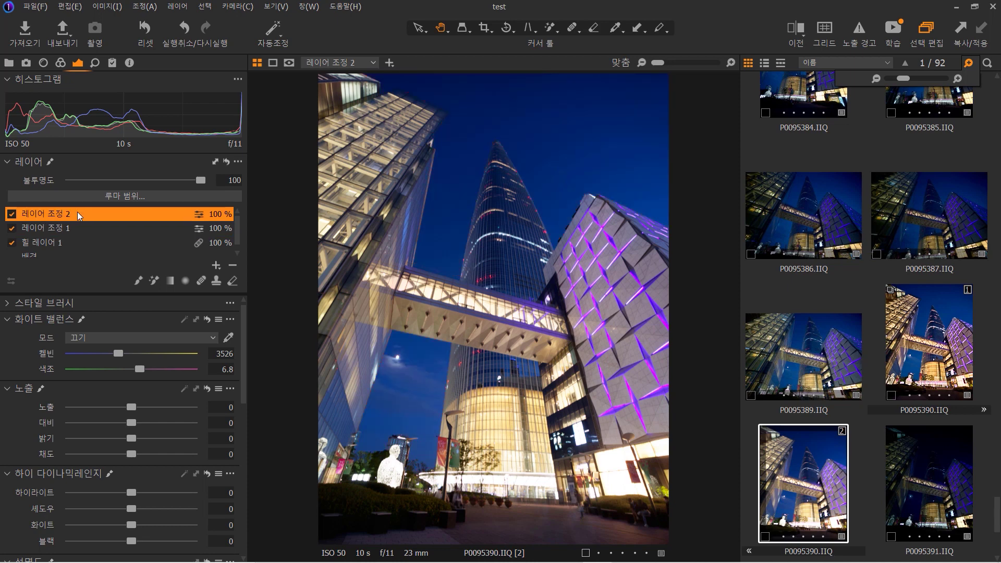
pyautogui.click(237, 163)
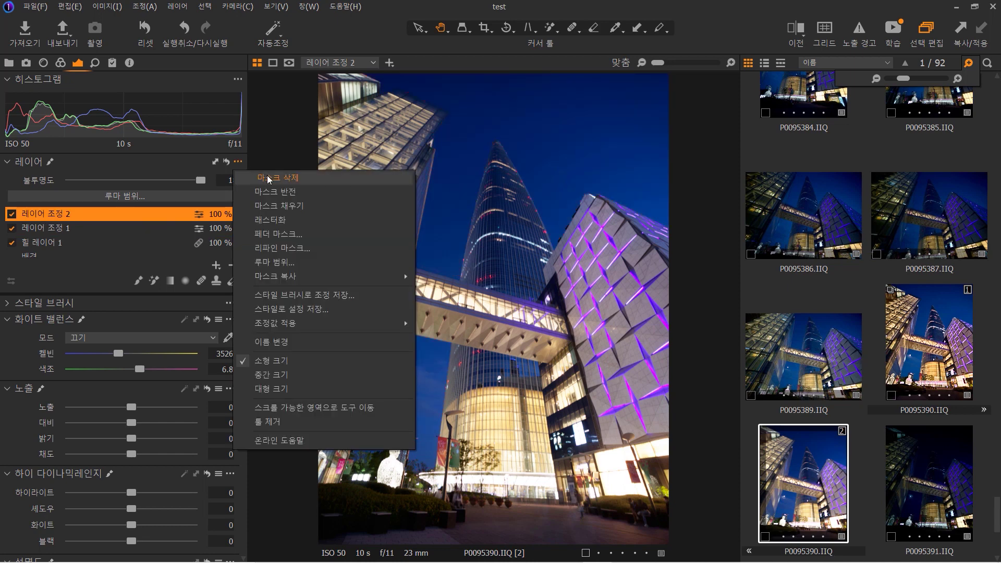
pyautogui.moveTo(329, 273)
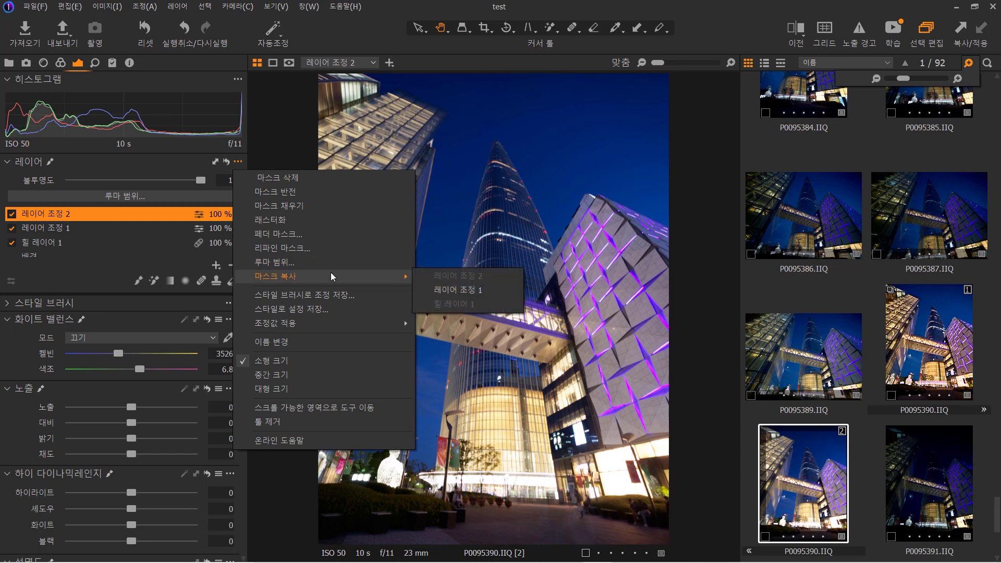
pyautogui.click(463, 291)
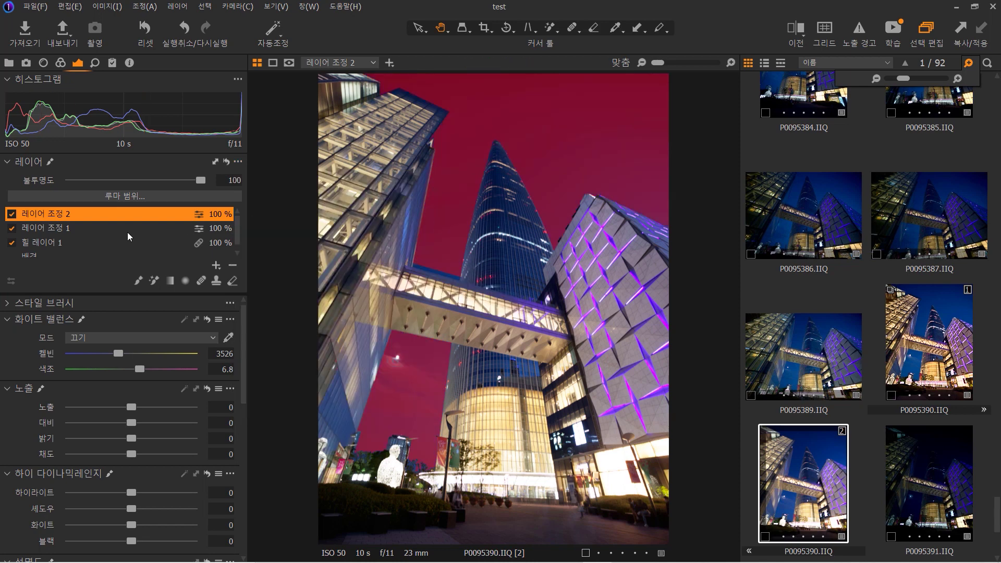
# - Invert the copied mask on 레이어 조정 2 so it covers the buildings and ground instead of the sky
pyautogui.click(109, 227)
pyautogui.click(98, 215)
pyautogui.click(238, 162)
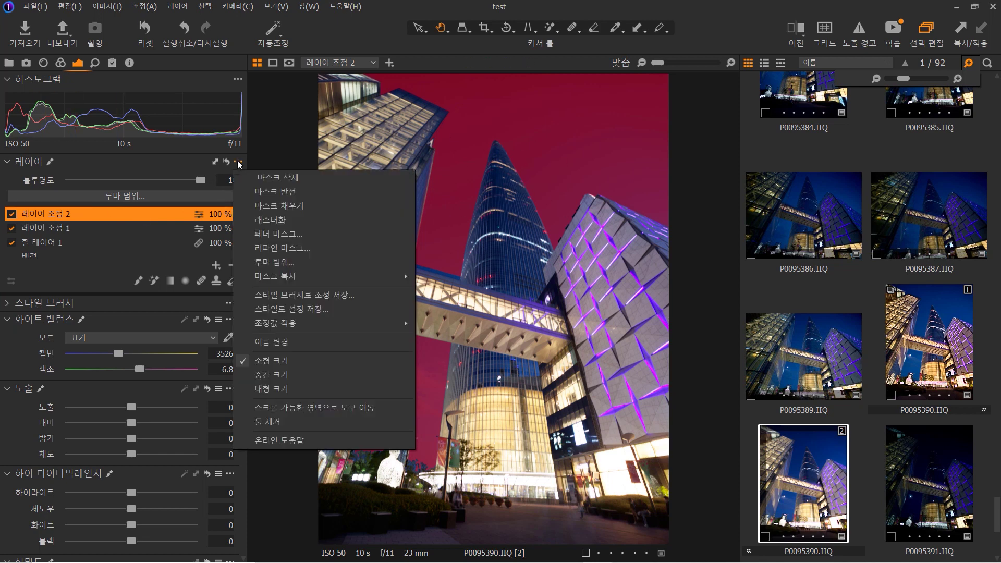
pyautogui.click(266, 192)
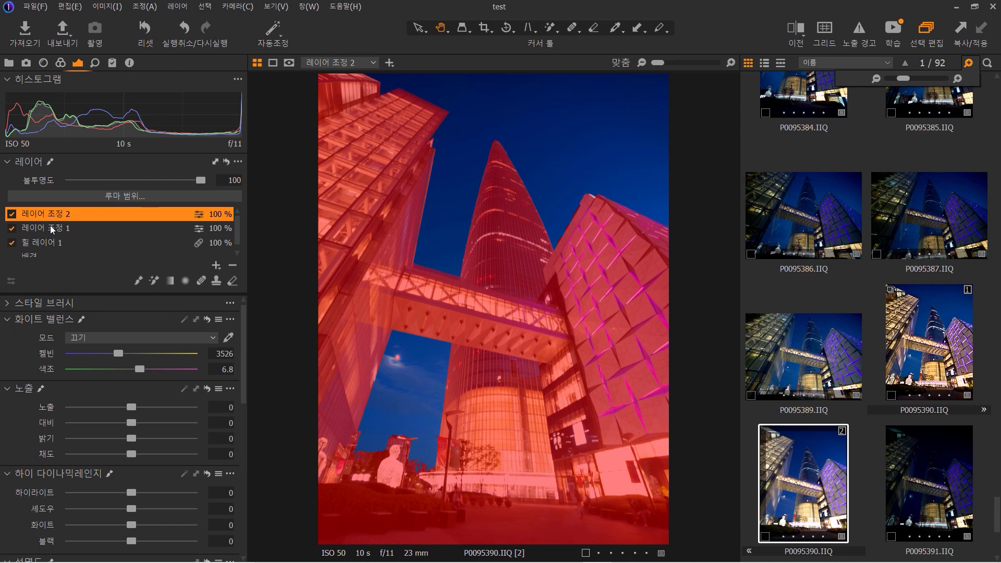
# - Compare the masks of 레이어 조정 1 and 레이어 조정 2 by switching repeatedly between the two layers
pyautogui.click(50, 228)
pyautogui.click(59, 215)
pyautogui.click(68, 228)
pyautogui.click(62, 214)
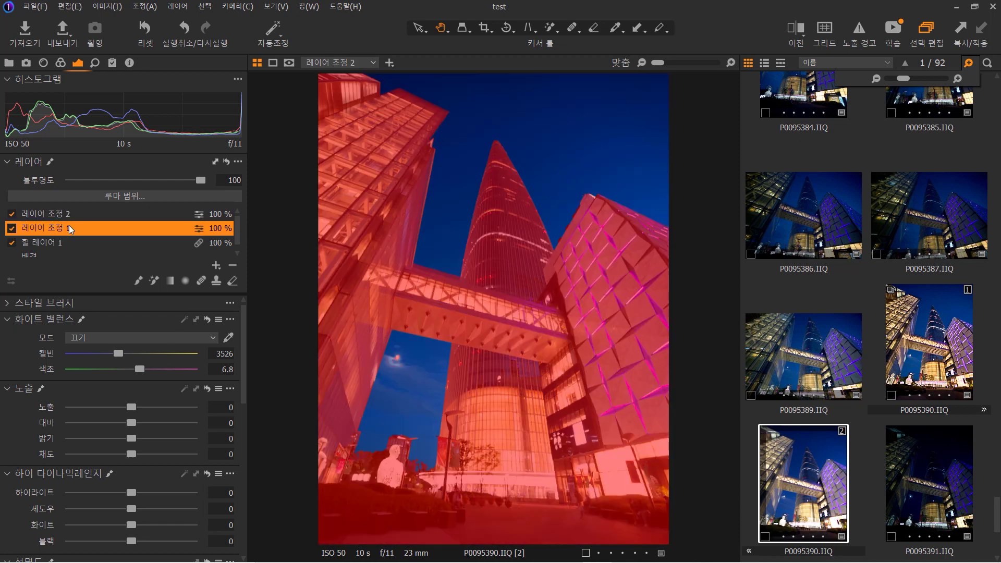
pyautogui.click(65, 228)
pyautogui.click(67, 216)
pyautogui.click(67, 227)
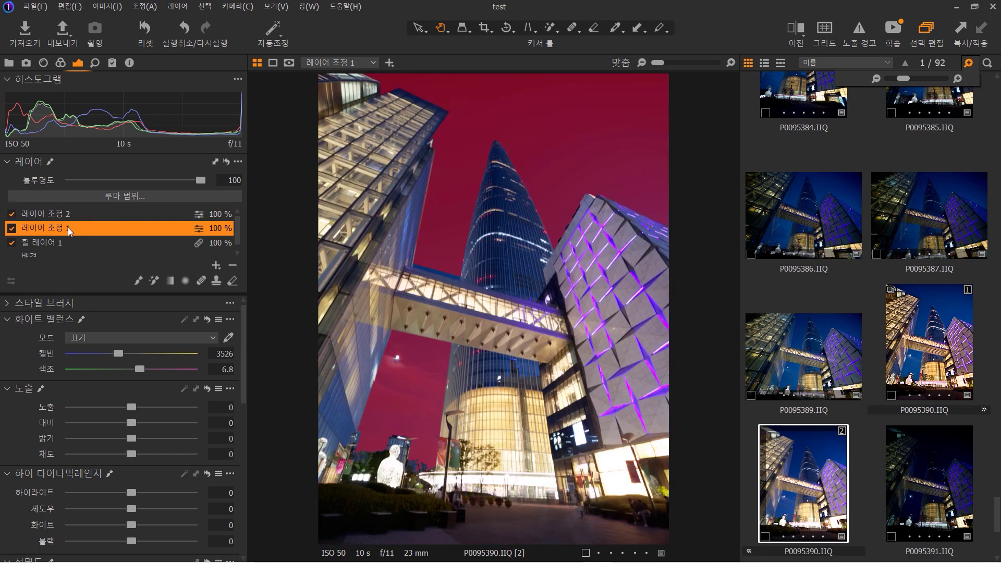
pyautogui.click(62, 216)
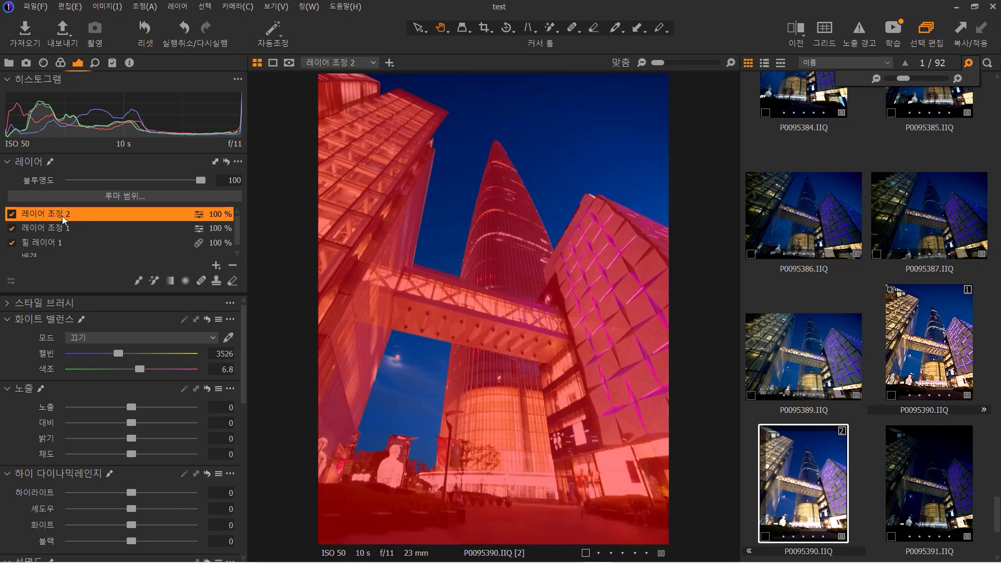
pyautogui.click(59, 229)
pyautogui.click(63, 217)
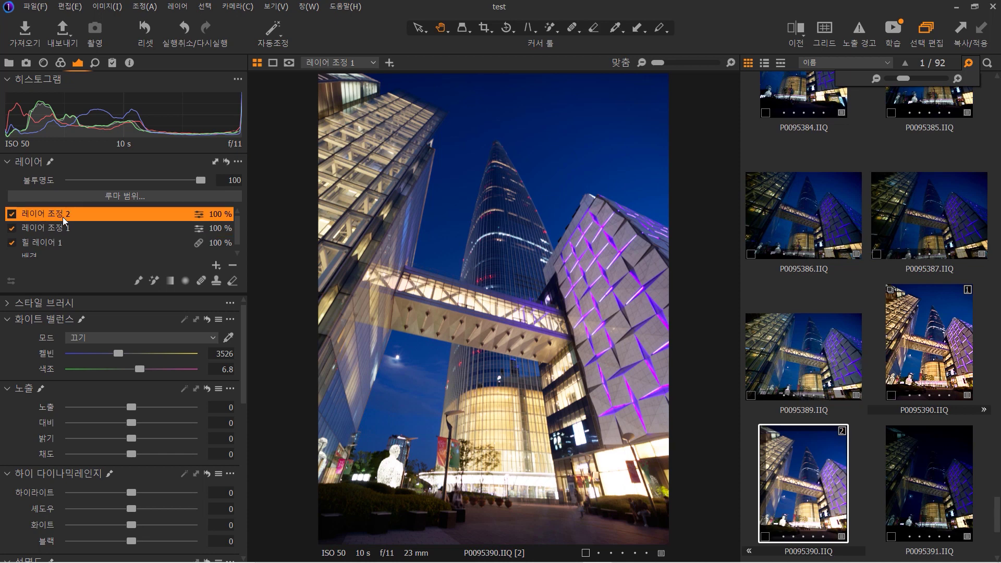
# - On the sky layer 레이어 조정 1, set the white balance to 3509 K, brightness to 16 and shadows to -21
pyautogui.click(68, 226)
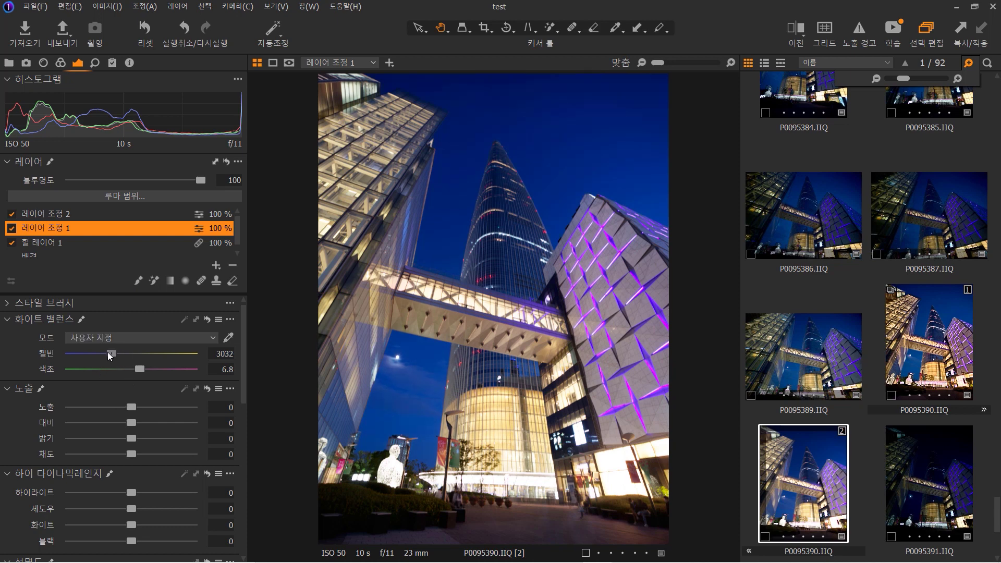
pyautogui.moveTo(107, 352); pyautogui.dragTo(120, 351)
pyautogui.moveTo(148, 438); pyautogui.dragTo(151, 439)
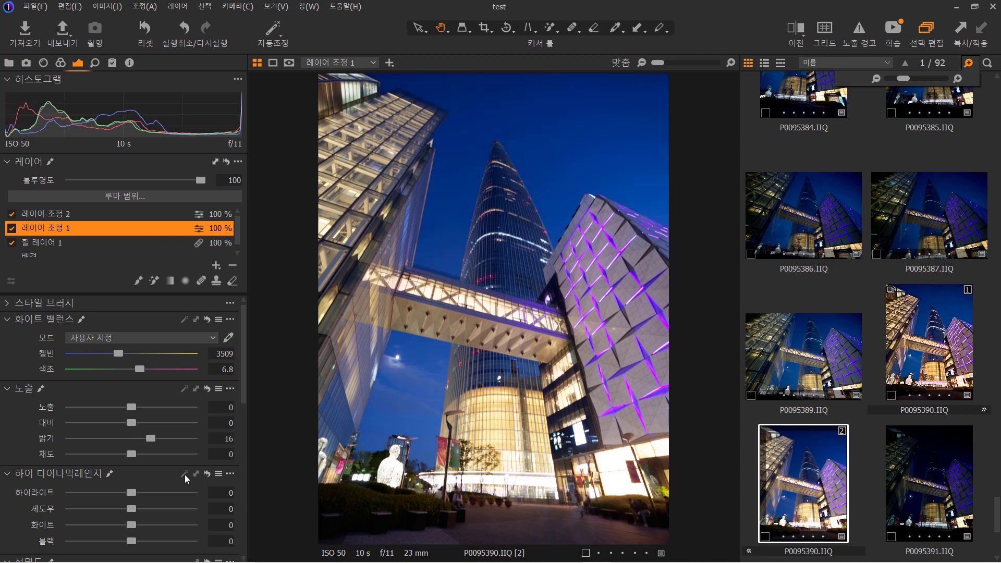
pyautogui.scroll(-1, 244, 399)
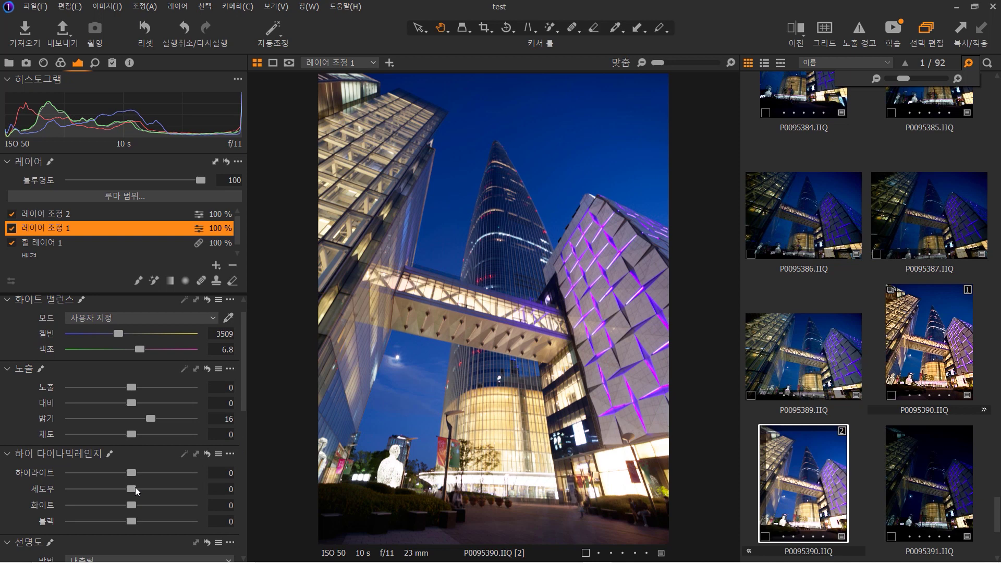
pyautogui.moveTo(136, 487); pyautogui.dragTo(122, 486)
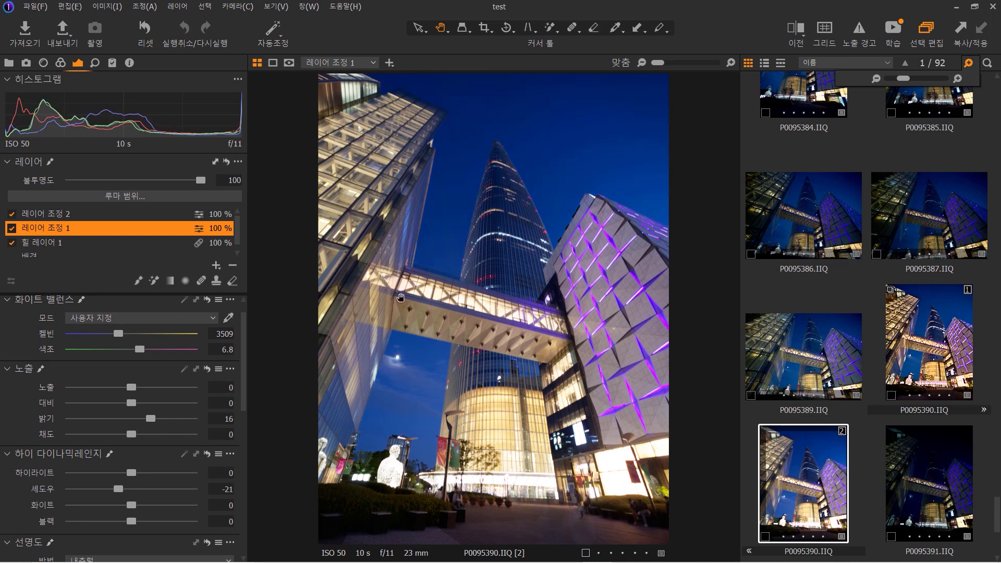
# - On 레이어 조정 2, set Kelvin to 3856, tint to 3.4, highlights to -100, contrast to 8 and brightness to 2
pyautogui.click(57, 218)
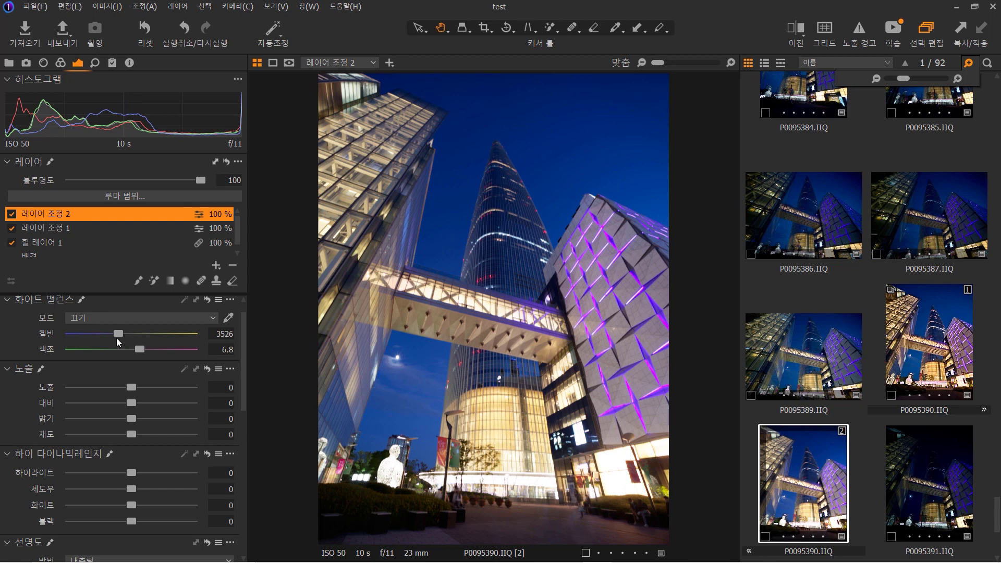
pyautogui.moveTo(121, 333); pyautogui.dragTo(137, 348)
pyautogui.moveTo(245, 345); pyautogui.dragTo(246, 363)
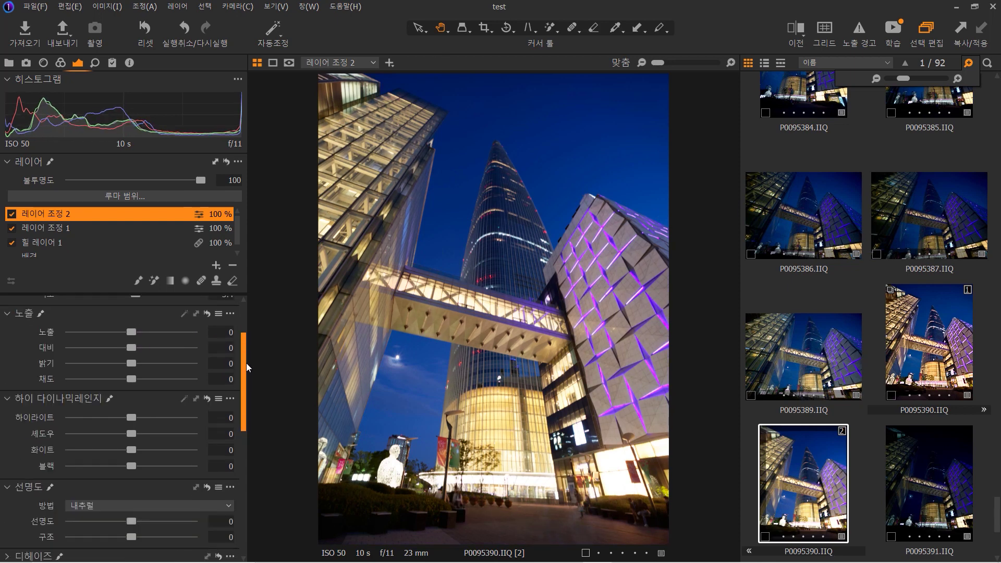
pyautogui.scroll(1, 139, 382)
pyautogui.moveTo(131, 444); pyautogui.dragTo(55, 443)
pyautogui.moveTo(136, 374)
pyautogui.mouseDown()
pyautogui.moveTo(158, 375)
pyautogui.moveTo(112, 373)
pyautogui.moveTo(141, 374)
pyautogui.moveTo(104, 389)
pyautogui.moveTo(142, 384)
pyautogui.moveTo(134, 390)
pyautogui.mouseUp()
# - Set the building layer's clarity to 47 and structure to 31
pyautogui.moveTo(242, 398); pyautogui.dragTo(245, 443)
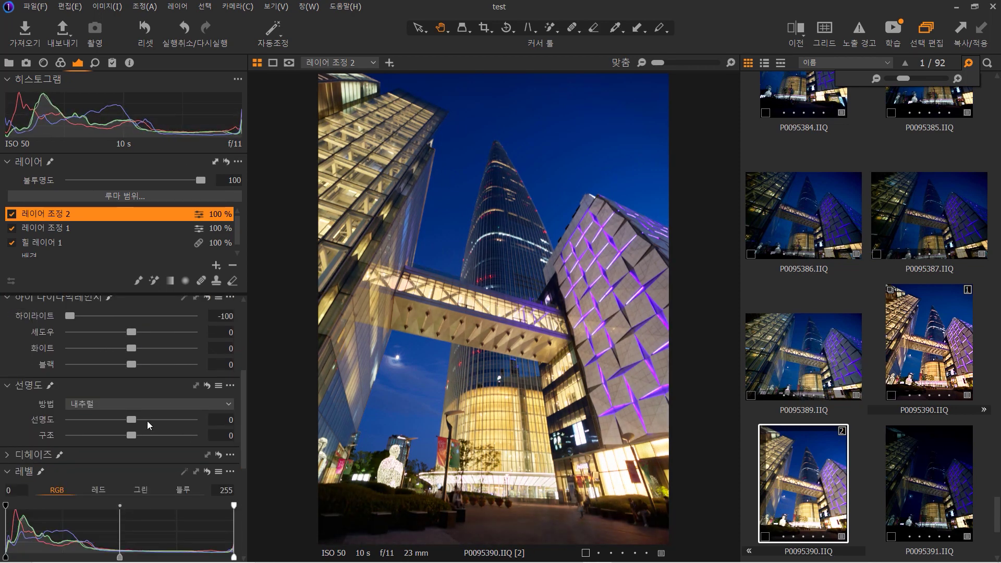
pyautogui.moveTo(147, 421); pyautogui.dragTo(160, 423)
pyautogui.click(152, 434)
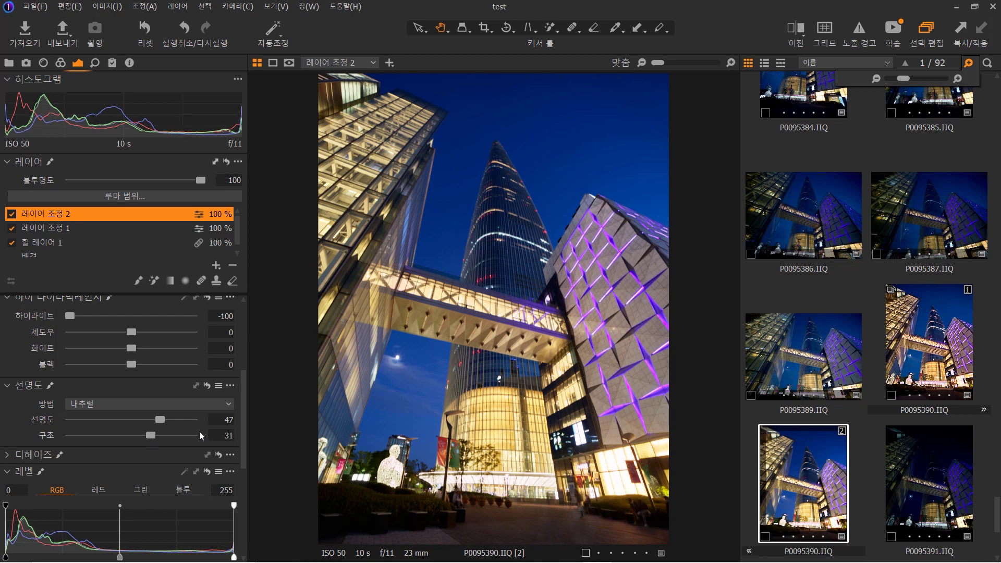
# - Shape the building layer's luma curve with a shadow point at input 60, output 64, a slightly lowered midtone point and a slightly raised highlight point
pyautogui.moveTo(242, 449); pyautogui.dragTo(235, 489)
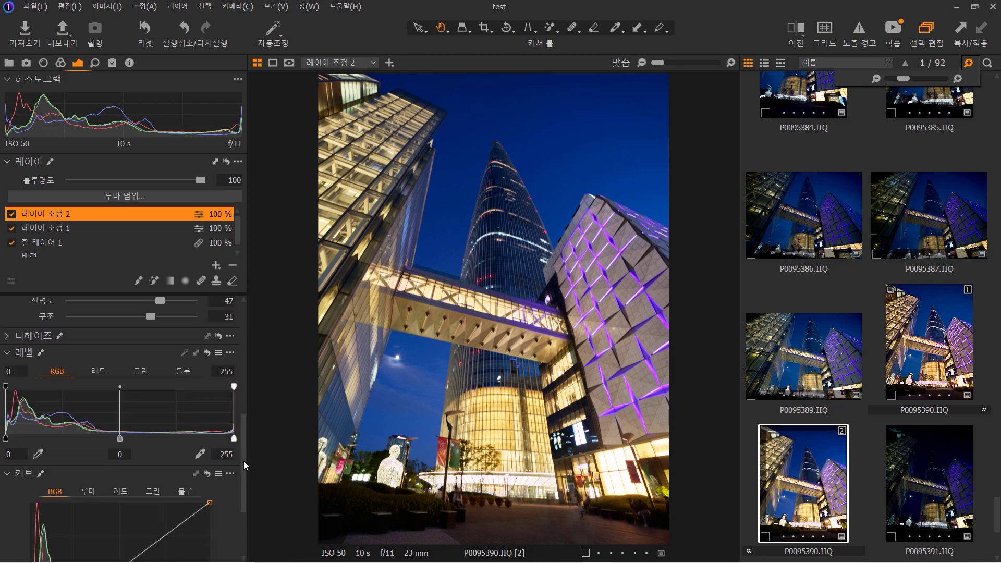
pyautogui.moveTo(243, 461); pyautogui.dragTo(242, 502)
pyautogui.click(88, 379)
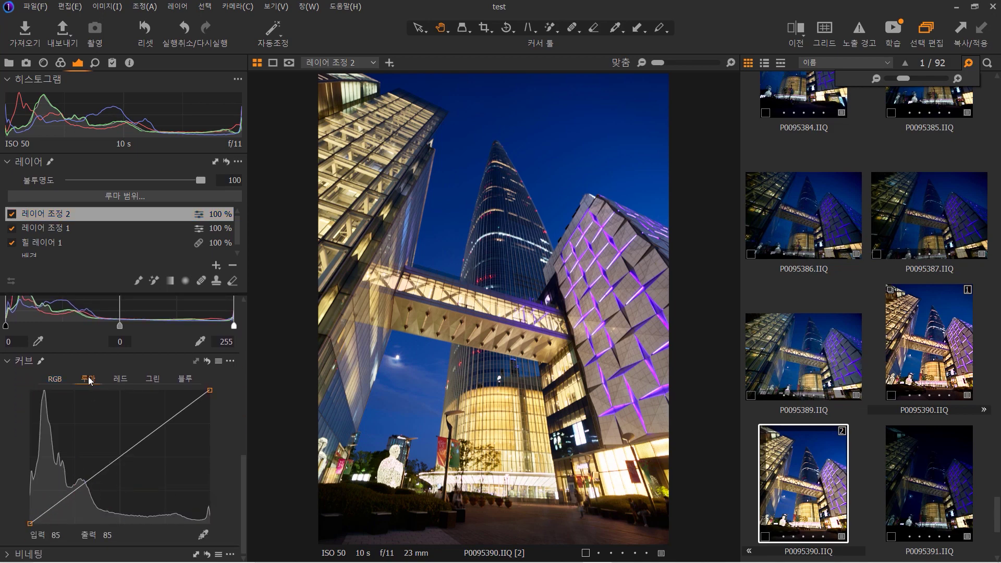
pyautogui.moveTo(70, 494)
pyautogui.mouseDown()
pyautogui.moveTo(70, 483)
pyautogui.moveTo(71, 508)
pyautogui.moveTo(71, 489)
pyautogui.mouseUp()
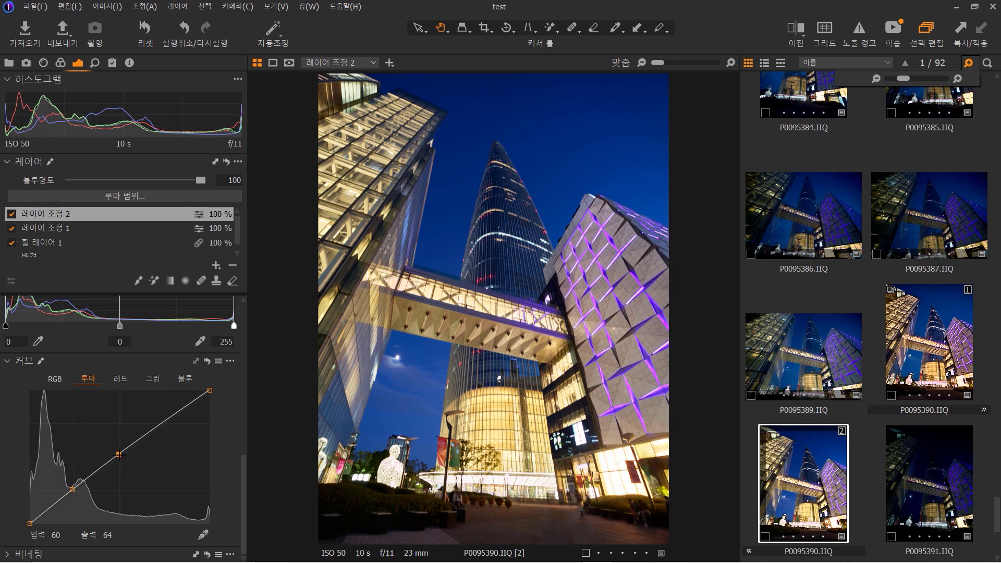
pyautogui.moveTo(123, 454); pyautogui.dragTo(123, 459)
pyautogui.moveTo(176, 414); pyautogui.dragTo(178, 412)
# - Refine the sky layer 레이어 조정 1 by setting shadows to -19 and the Kelvin white balance to 2996
pyautogui.moveTo(242, 457); pyautogui.dragTo(251, 315)
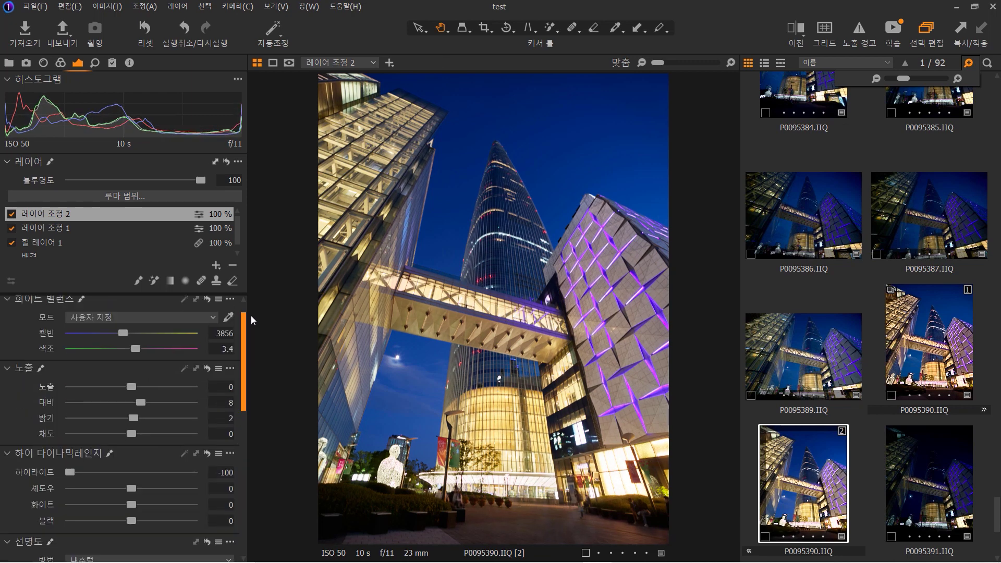
pyautogui.click(68, 229)
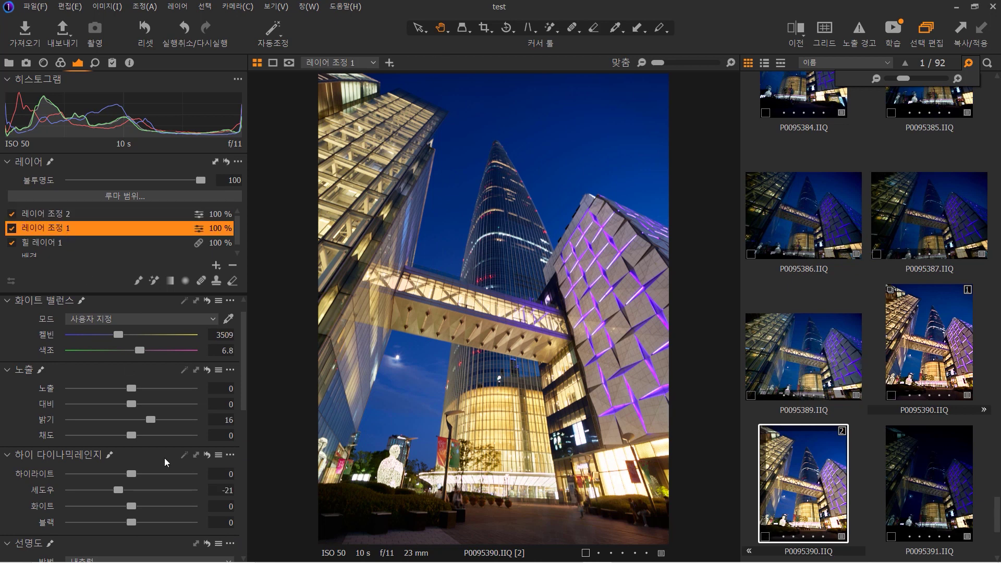
pyautogui.moveTo(119, 489)
pyautogui.mouseDown()
pyautogui.moveTo(99, 491)
pyautogui.moveTo(143, 492)
pyautogui.moveTo(119, 492)
pyautogui.mouseUp()
pyautogui.moveTo(113, 338); pyautogui.dragTo(111, 336)
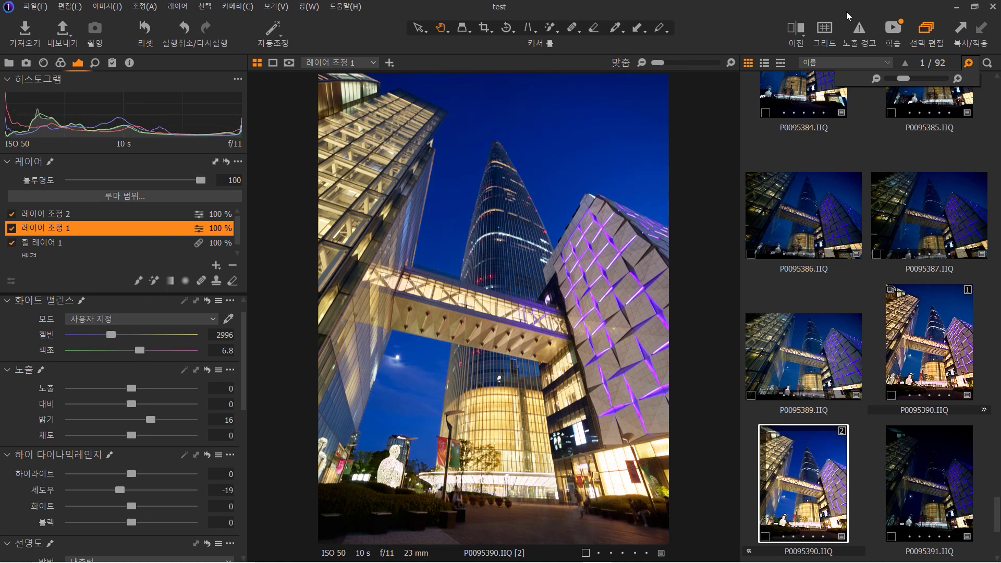
# - Compare the photo before and after editing, and toggle both adjustment layers off and back on to check their effect
pyautogui.click(795, 33)
pyautogui.moveTo(491, 309); pyautogui.dragTo(348, 323)
pyautogui.click(796, 31)
pyautogui.click(11, 214)
pyautogui.click(12, 229)
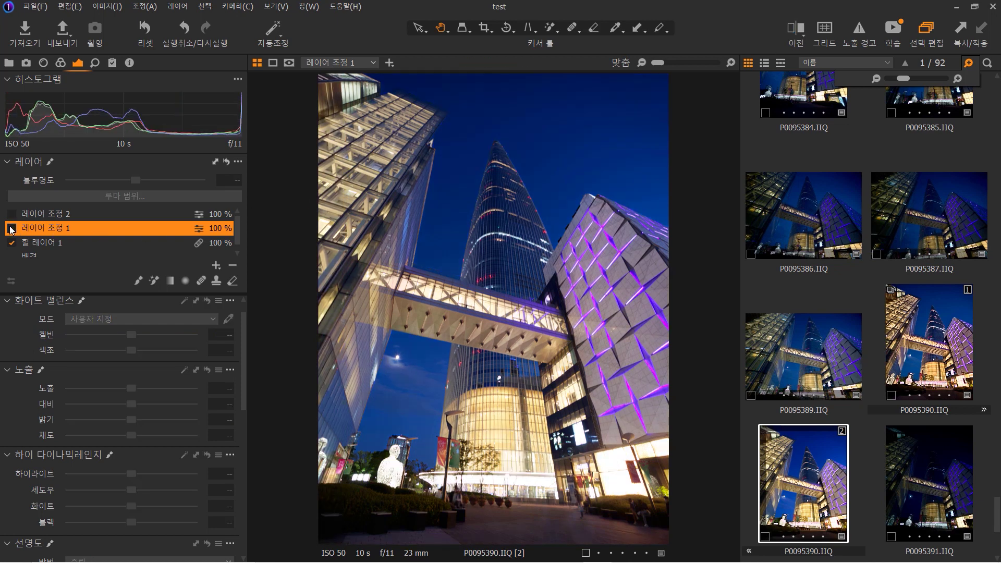
pyautogui.click(11, 228)
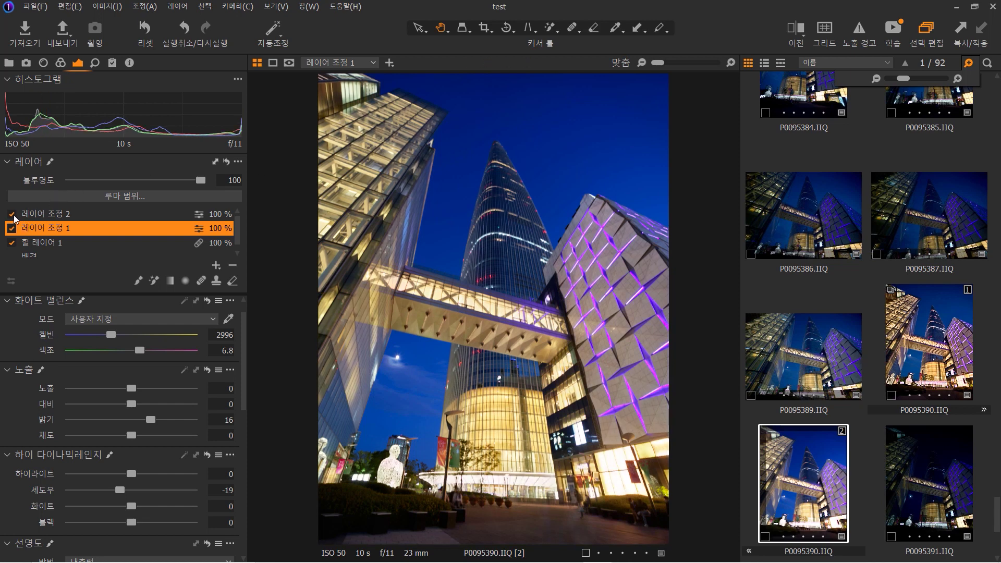
# - Select 레이어 조정 2, activate the Magic Brush and open its brush settings over the image
pyautogui.click(60, 213)
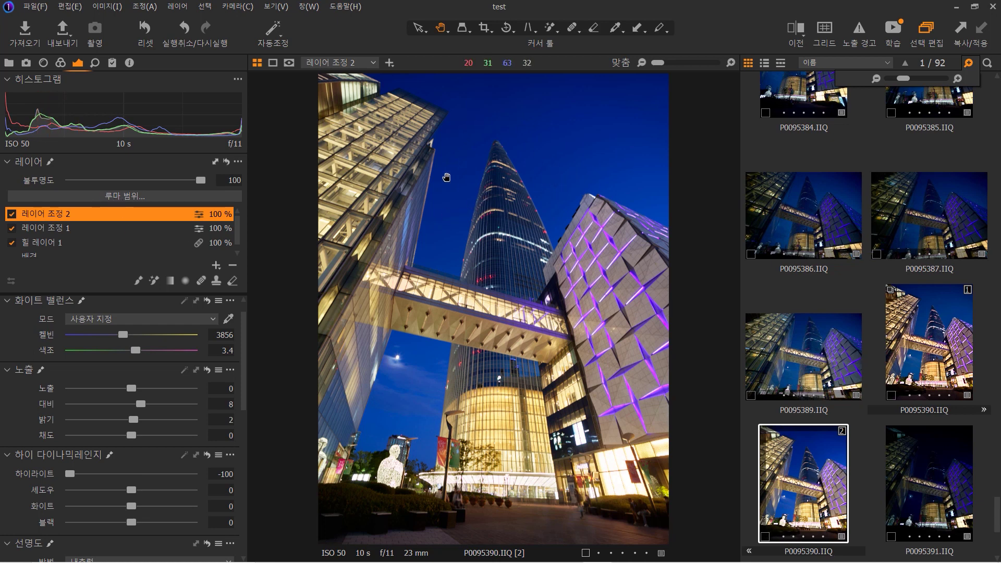
pyautogui.click(153, 281)
pyautogui.rightClick(568, 125)
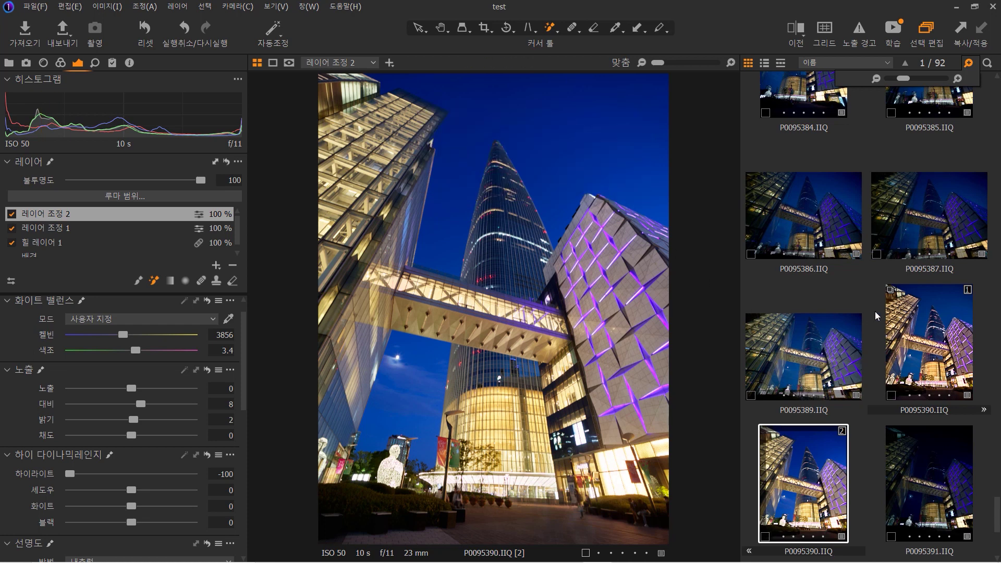
# - Open the photo P0095383.IIQ and mask the sky around the tower on 레이어 조정 1 with the Magic Brush
pyautogui.scroll(3, 913, 292)
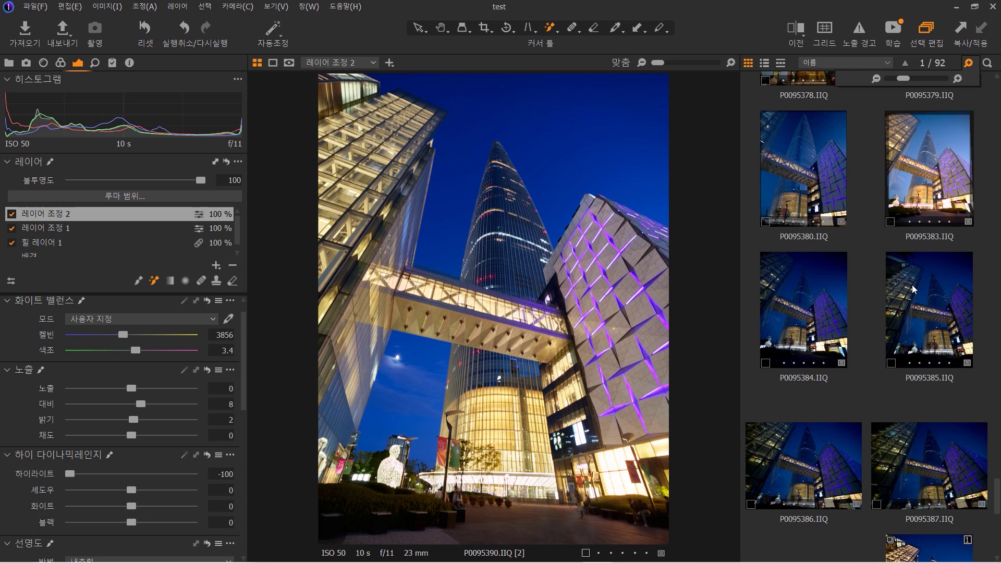
pyautogui.click(921, 171)
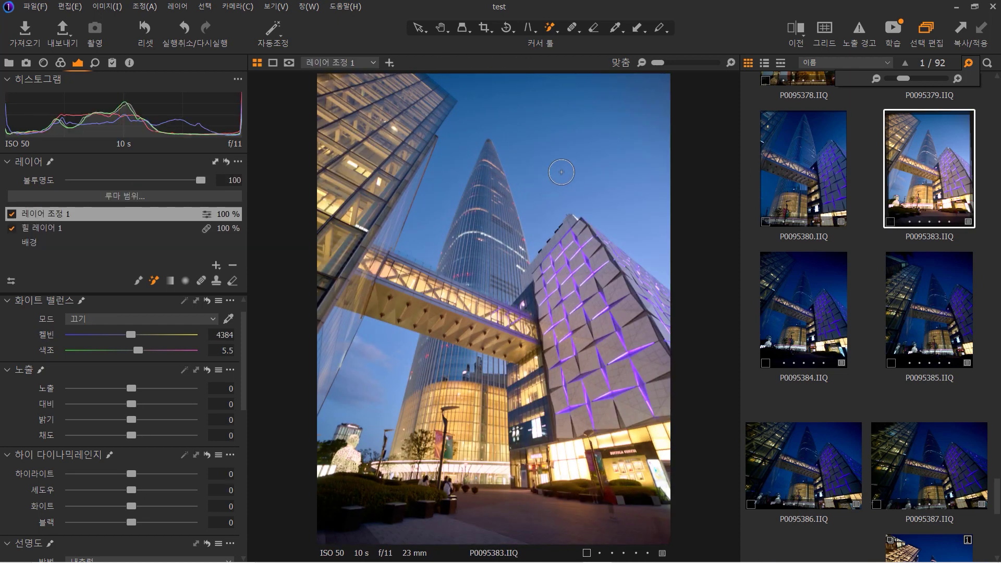
pyautogui.click(559, 167)
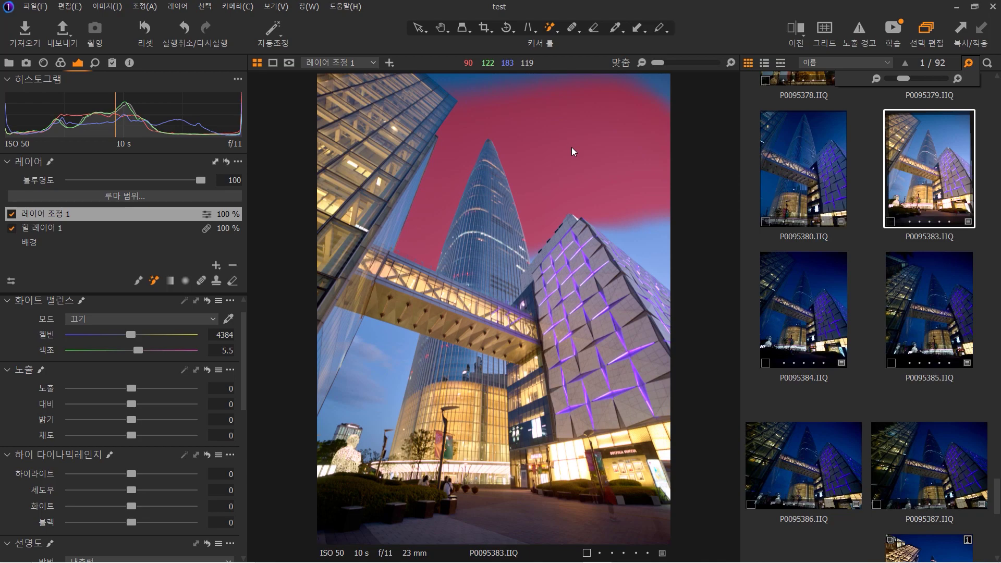
pyautogui.moveTo(599, 557)
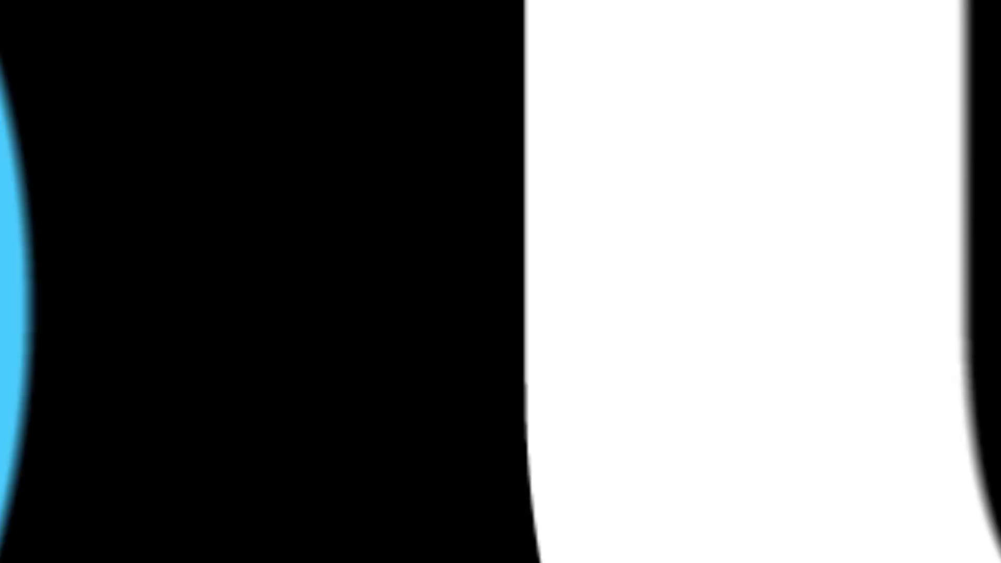